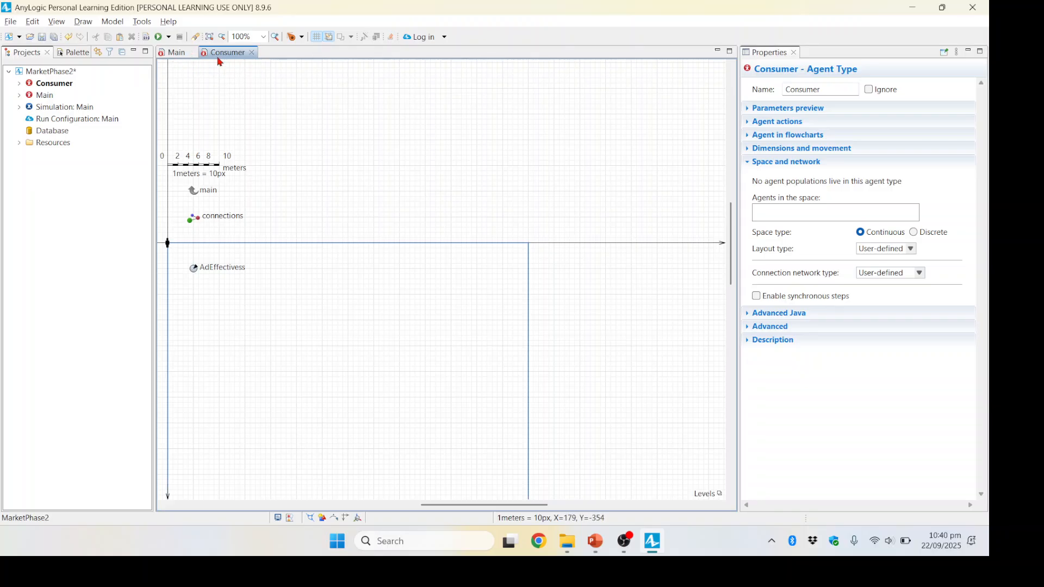
# Step: Copy the Phase-2 instructions image from the Main diagram into the Consumer diagram and place it above the AdEffectivess parameter's row, beside the scale
pyautogui.click(175, 52)
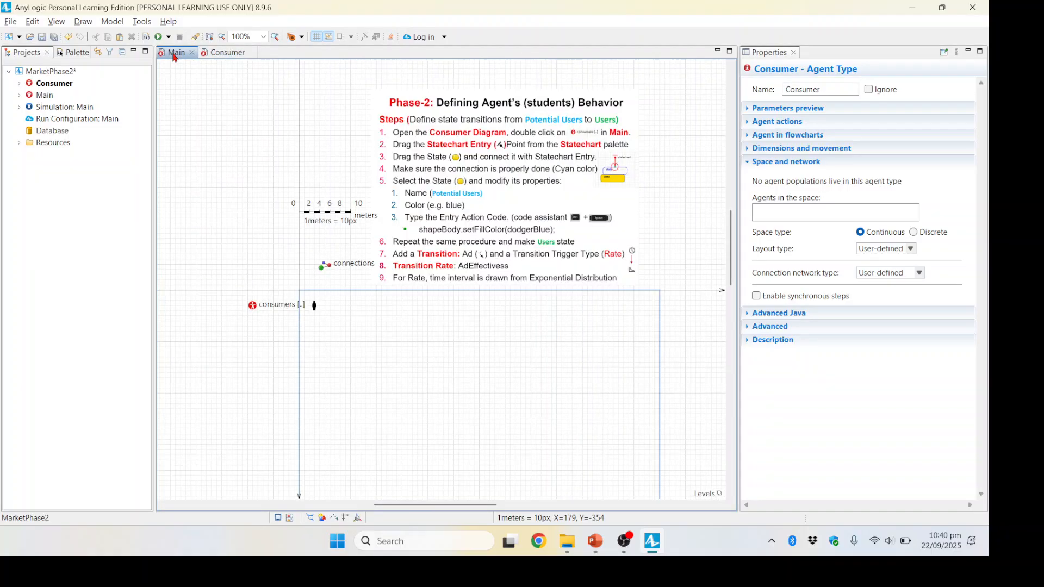
pyautogui.click(435, 163)
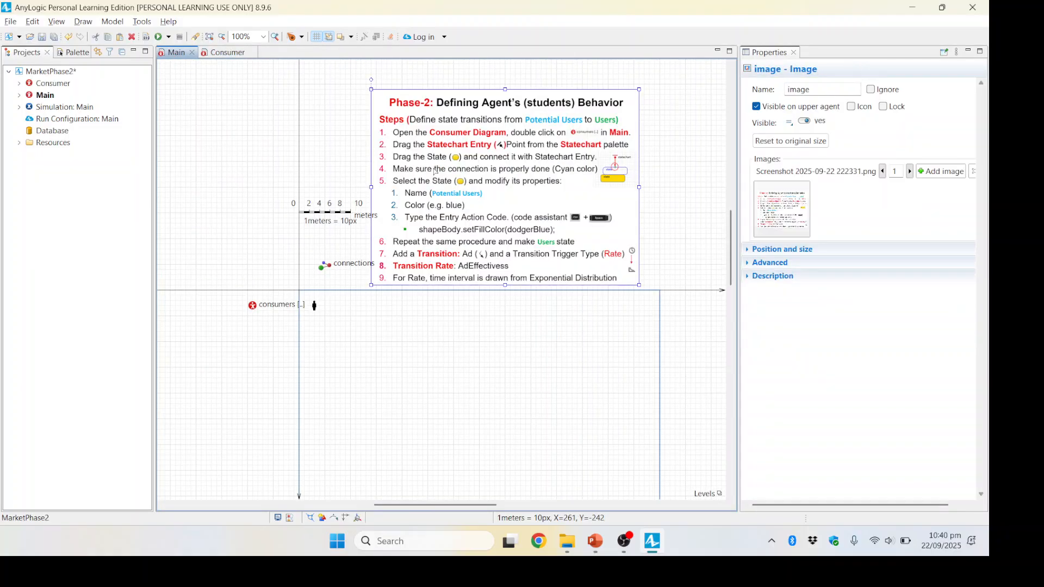
pyautogui.click(231, 53)
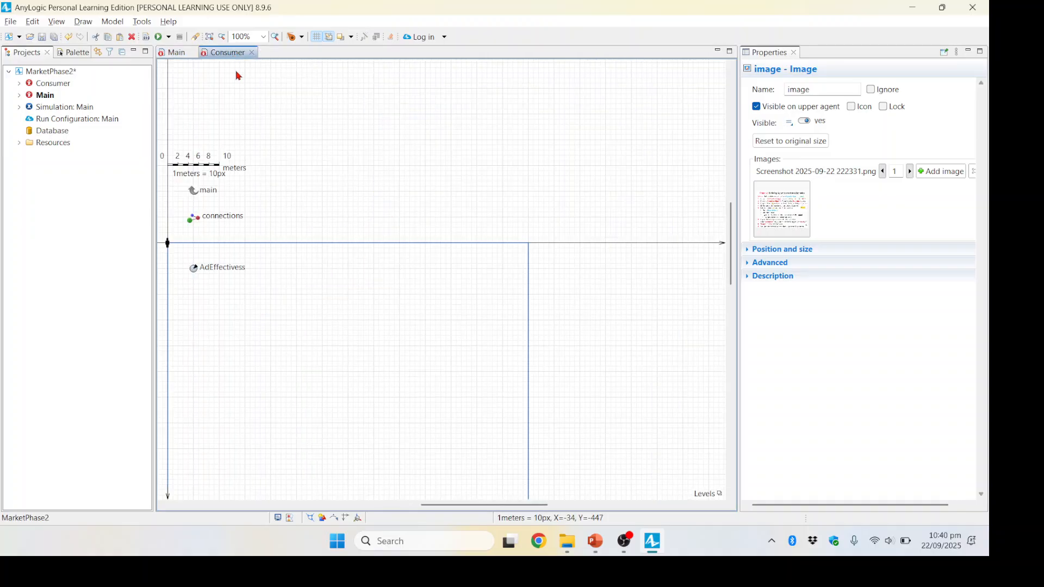
pyautogui.click(407, 200)
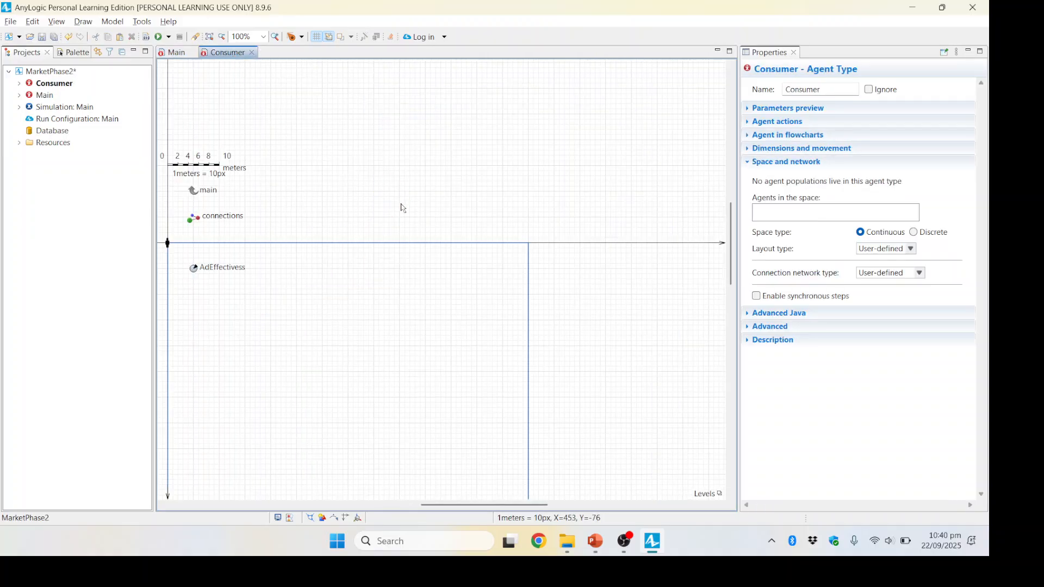
pyautogui.hotkey('ctrl', 'v')
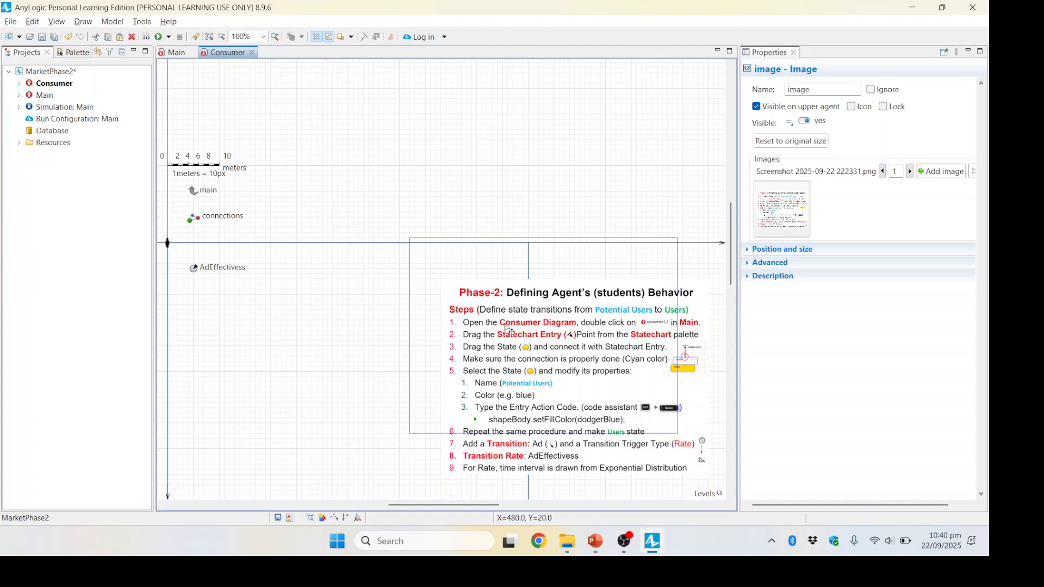
pyautogui.moveTo(510, 331); pyautogui.dragTo(386, 146)
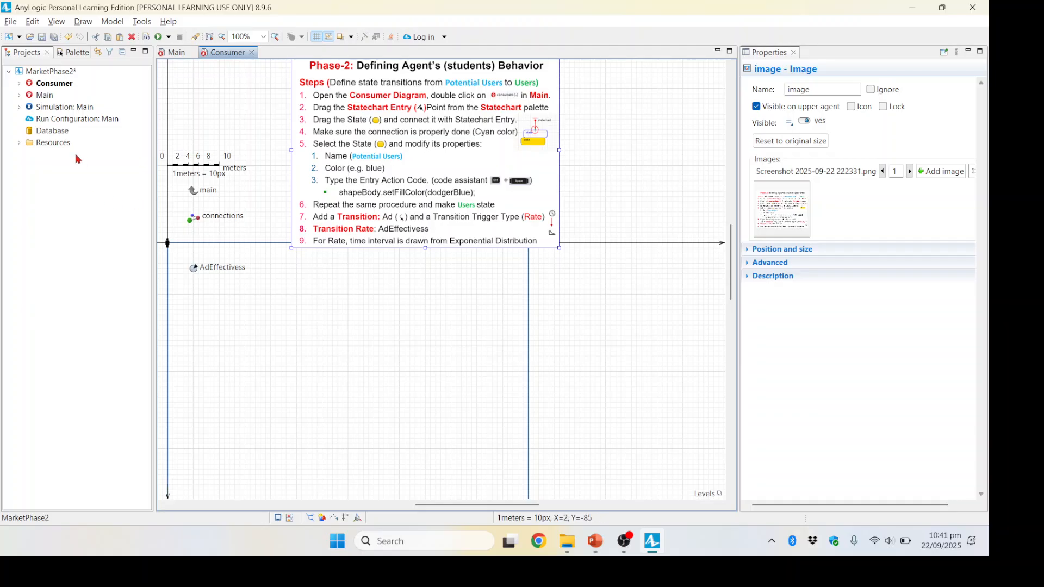
# Step: Add a Statechart Entry Point to the Consumer diagram, just below the instructions image
pyautogui.click(77, 53)
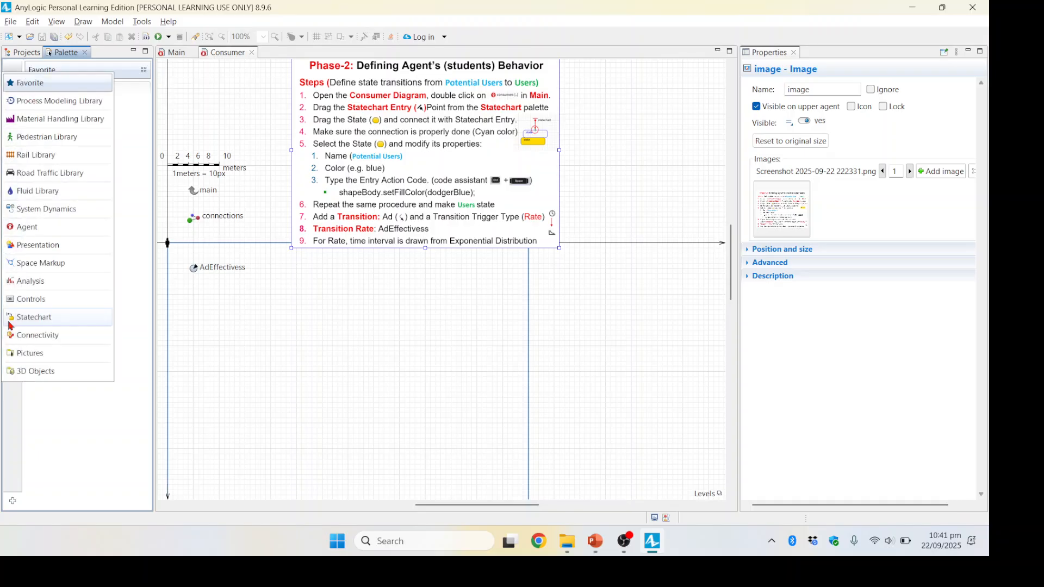
pyautogui.moveTo(10, 321)
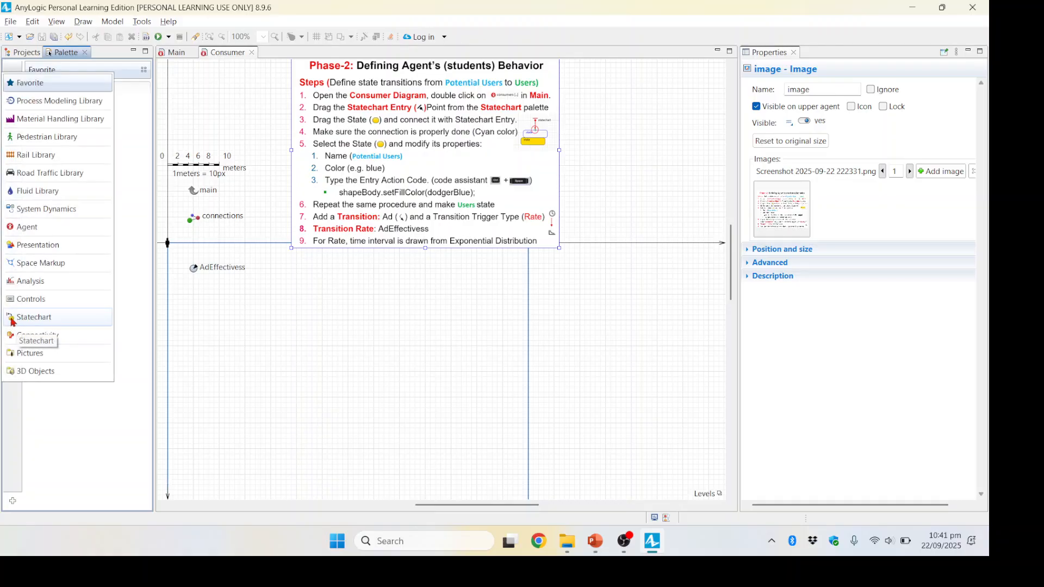
pyautogui.click(44, 322)
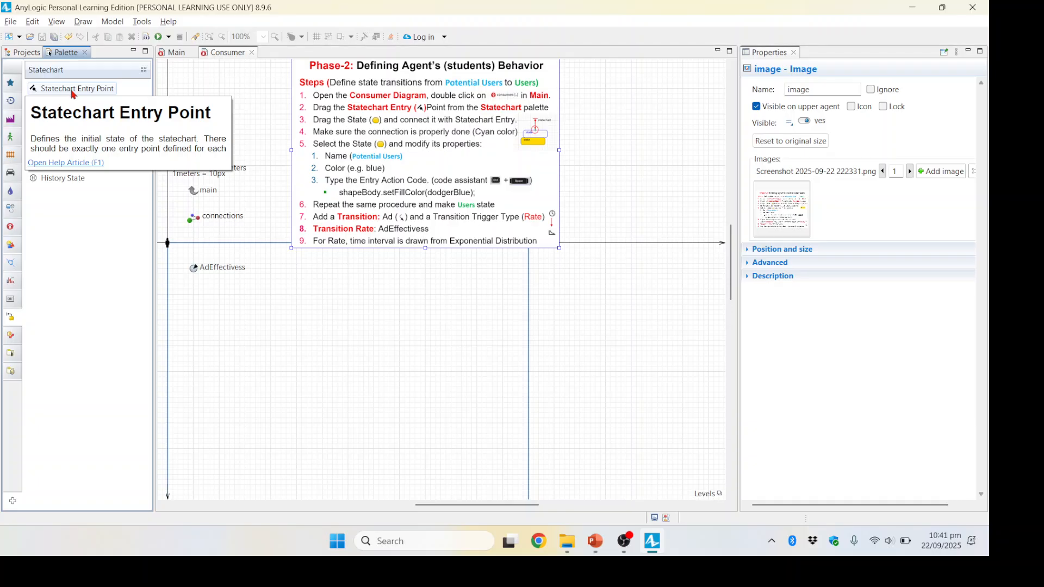
pyautogui.moveTo(73, 90); pyautogui.dragTo(322, 272)
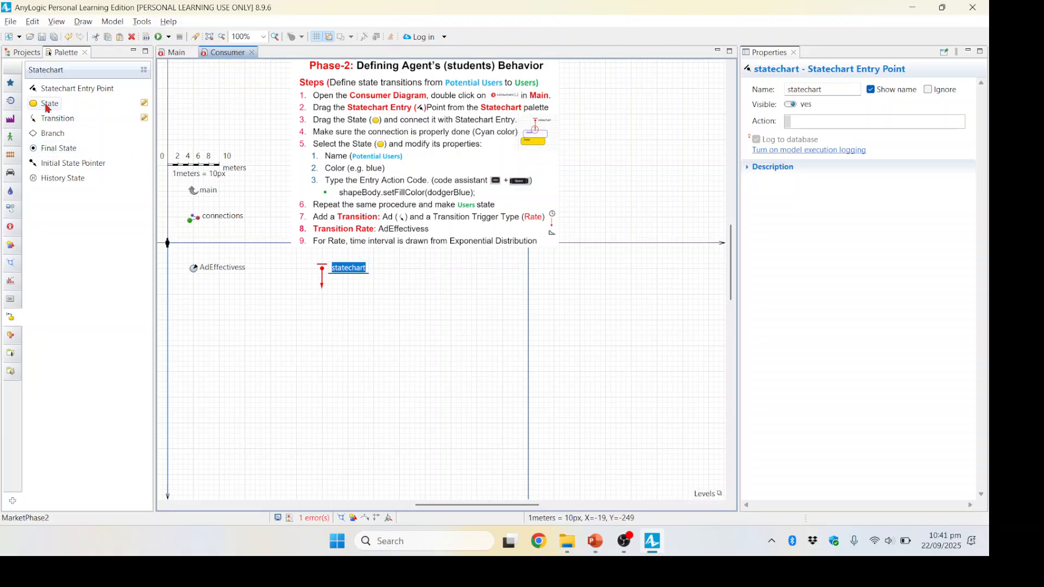
pyautogui.moveTo(48, 107); pyautogui.dragTo(301, 301)
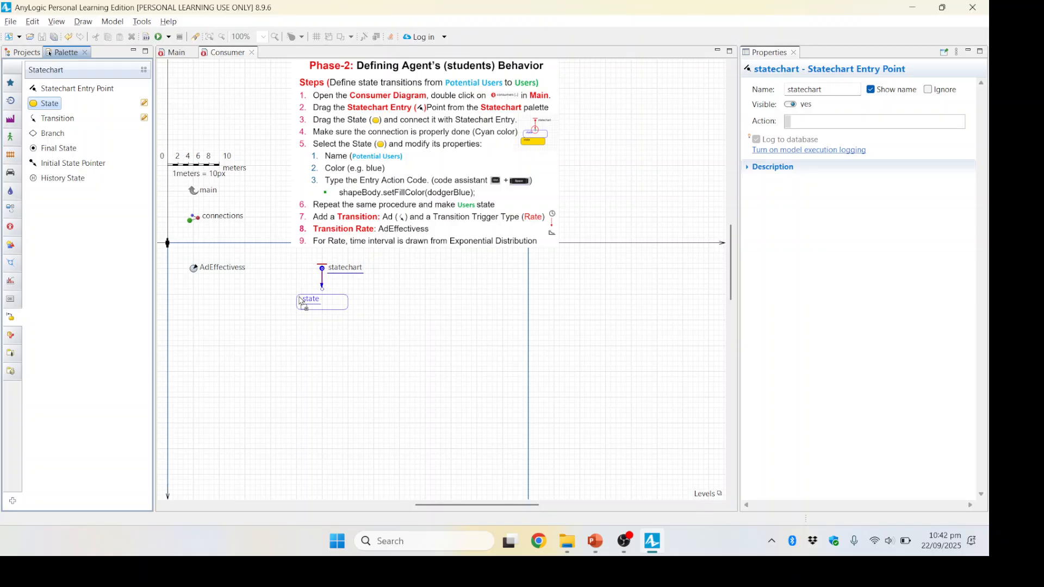
pyautogui.moveTo(299, 299); pyautogui.dragTo(302, 292)
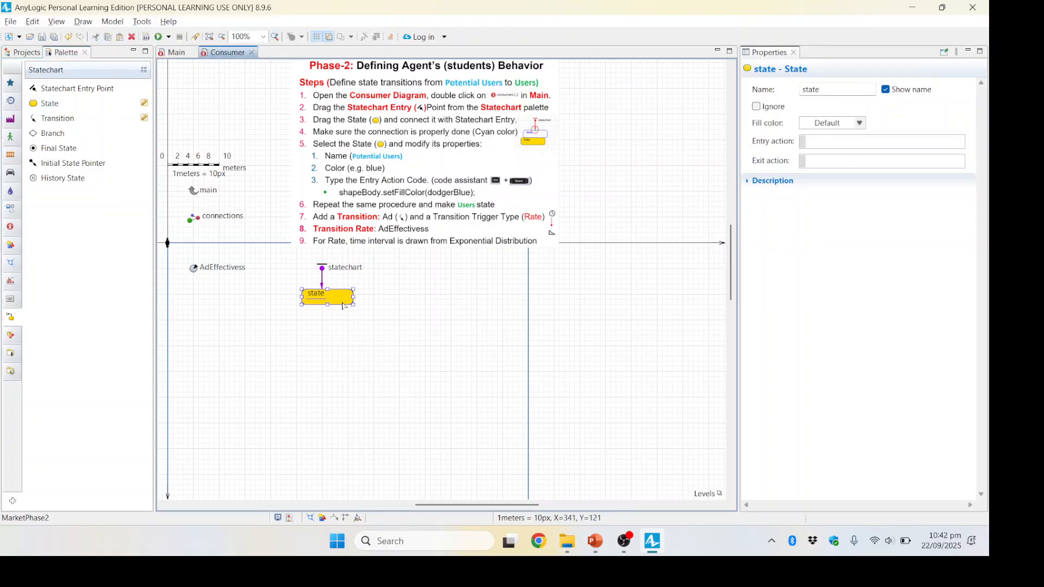
pyautogui.moveTo(344, 303)
pyautogui.mouseDown()
pyautogui.moveTo(343, 319)
pyautogui.moveTo(343, 309)
pyautogui.mouseUp()
pyautogui.click(342, 296)
pyautogui.press('Delete')
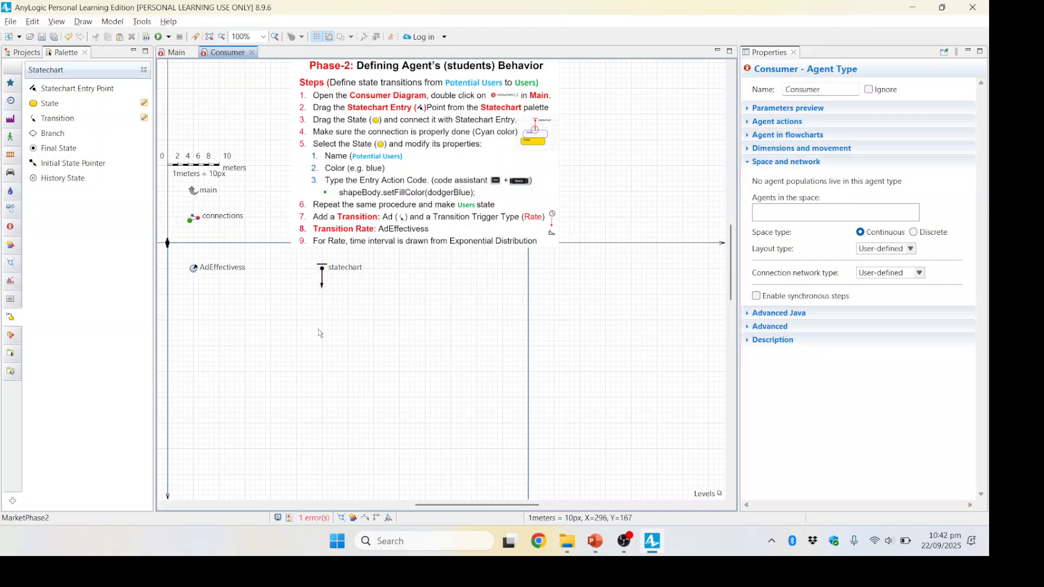
# Step: Add a State directly under the statechart entry point so that the entry arrow connects to it
pyautogui.moveTo(53, 108); pyautogui.dragTo(305, 293)
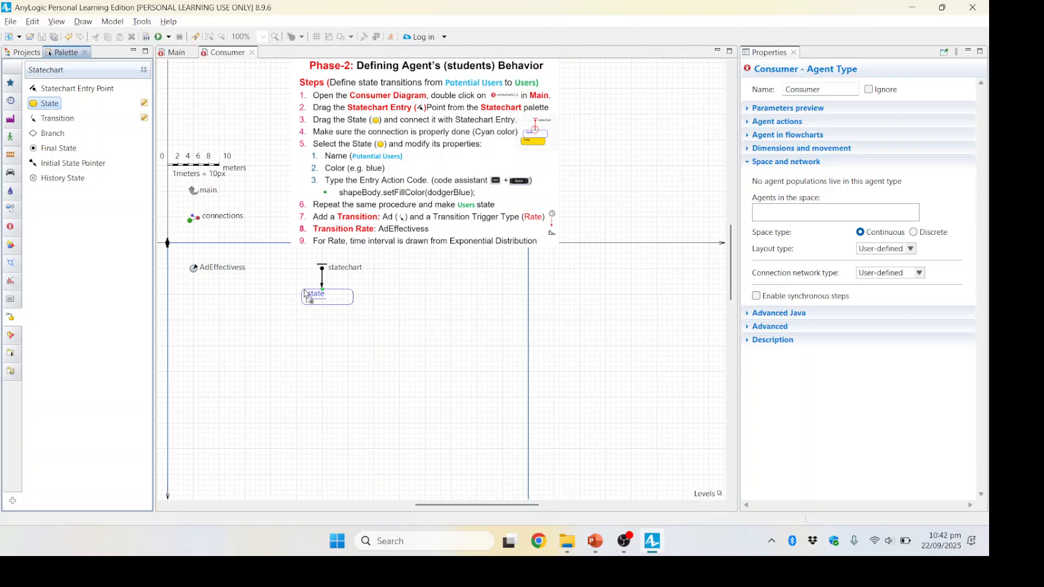
pyautogui.moveTo(307, 296); pyautogui.dragTo(307, 297)
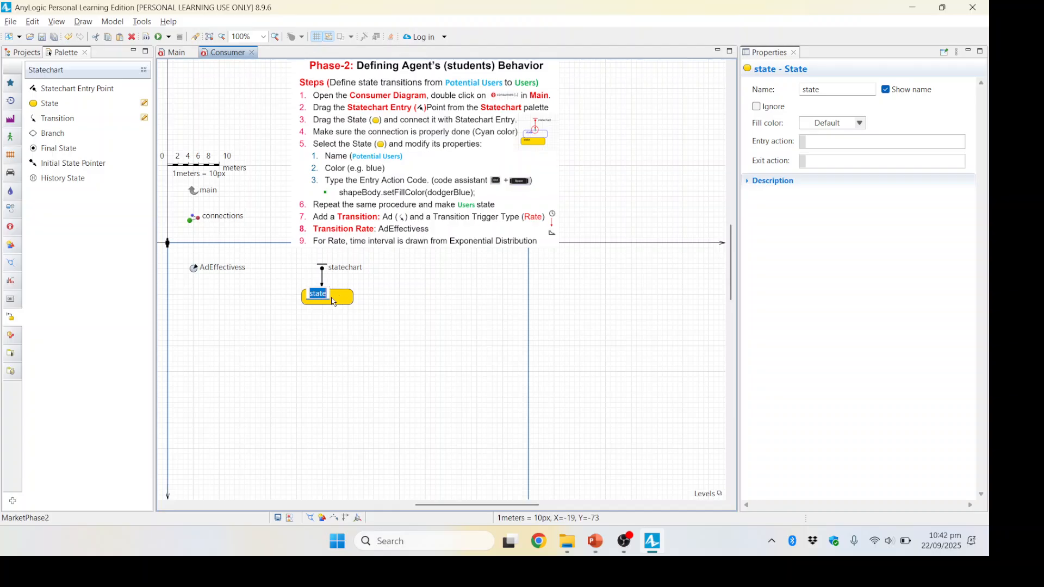
pyautogui.press('Return')
# Step: Name the new state PotentialUser and set its fill color to dodgerBlue
pyautogui.click(833, 90)
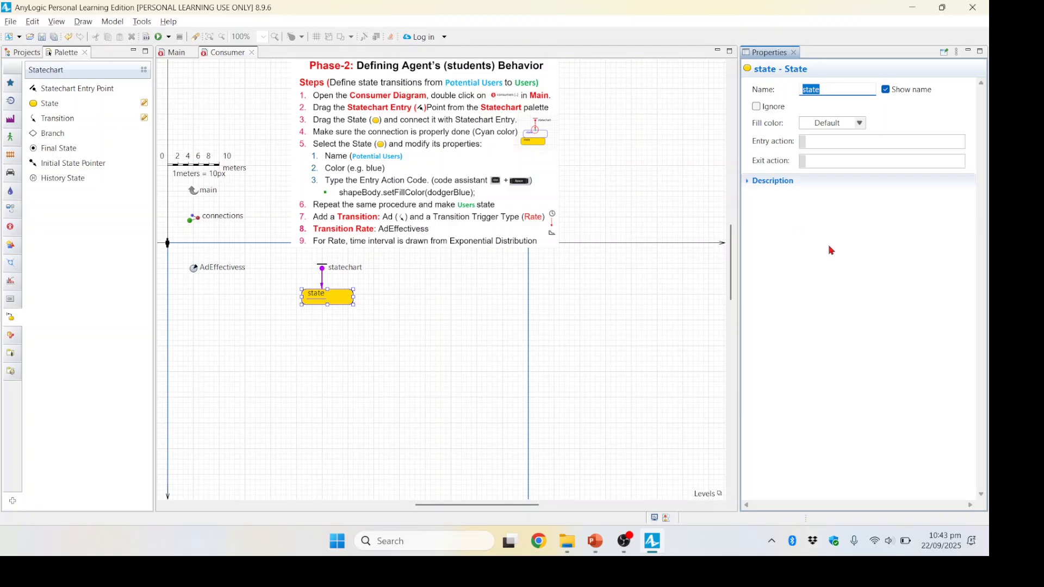
pyautogui.write('PotentialUser')
pyautogui.click(861, 126)
pyautogui.click(860, 125)
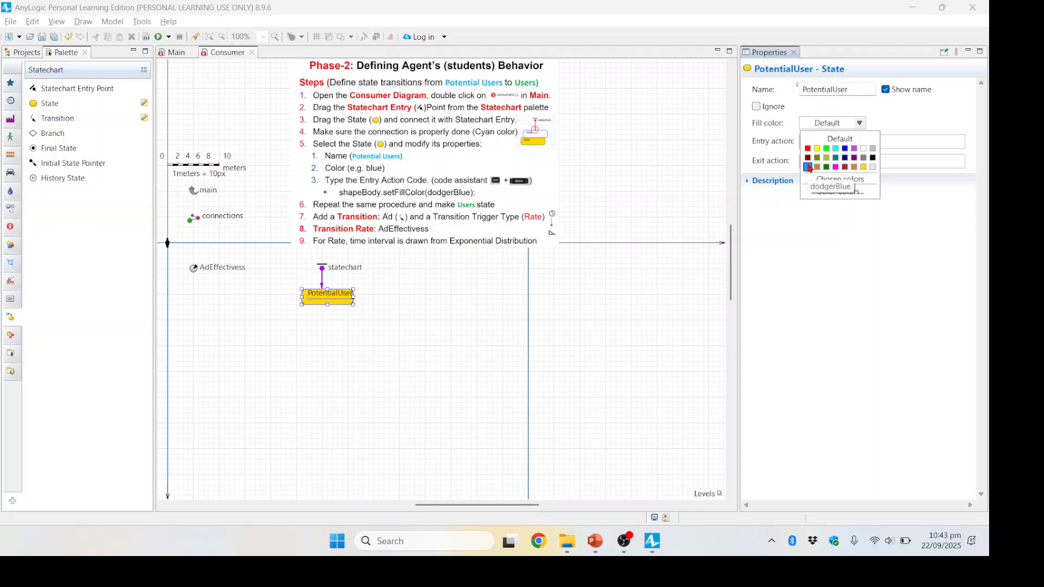
pyautogui.click(809, 168)
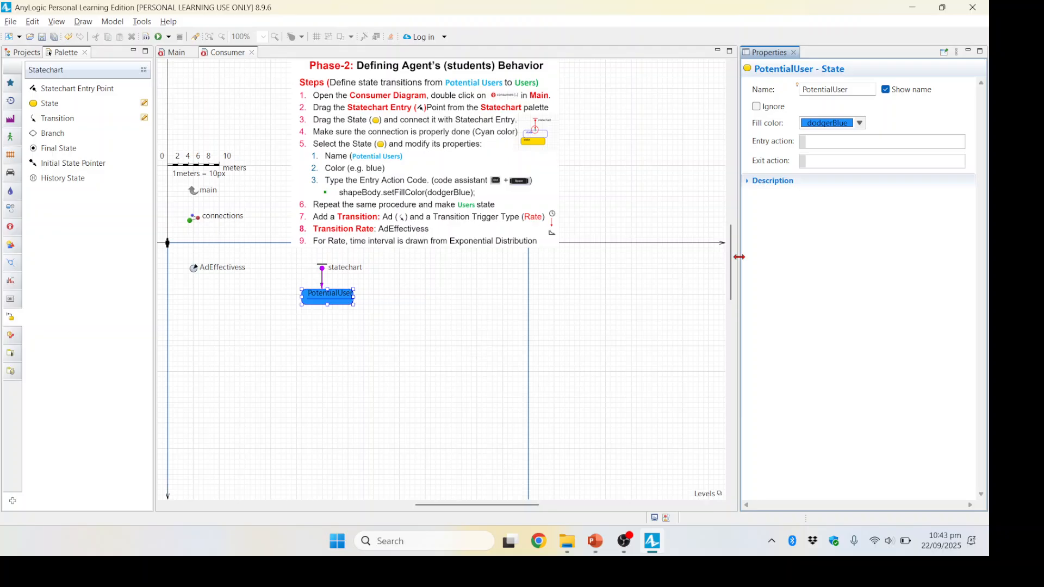
# Step: Enter a shapeBody.setFillColor call as the PotentialUser state's entry action with the help of code completion
pyautogui.click(824, 141)
pyautogui.hotkey('ctrl', 'space')
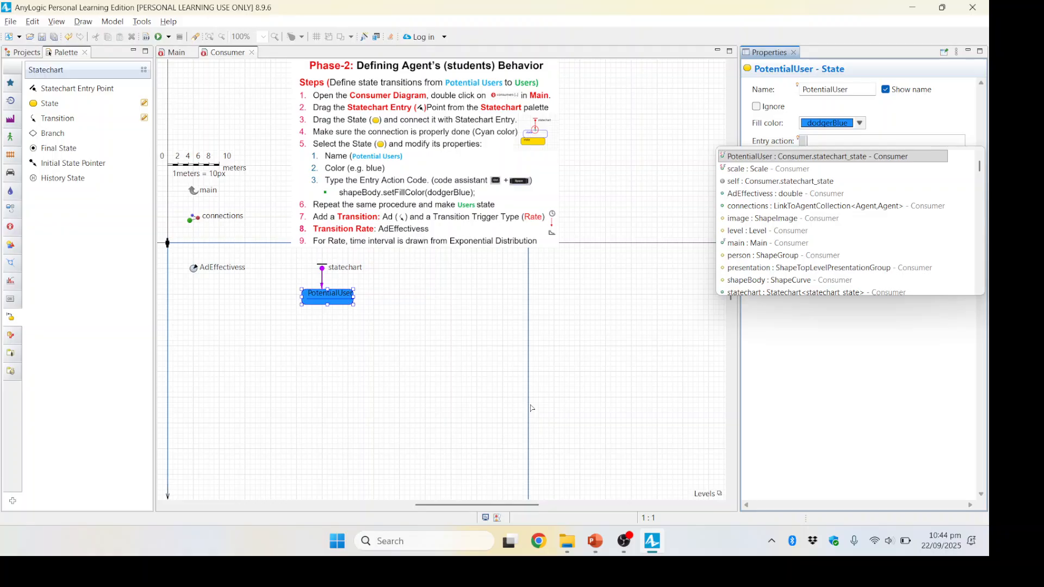
pyautogui.write('s')
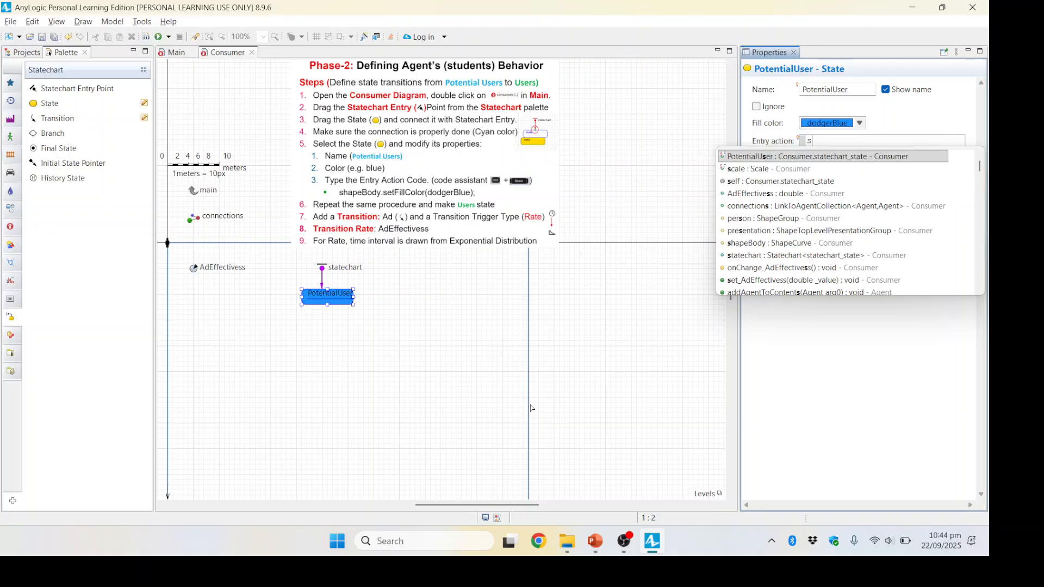
pyautogui.write('ha')
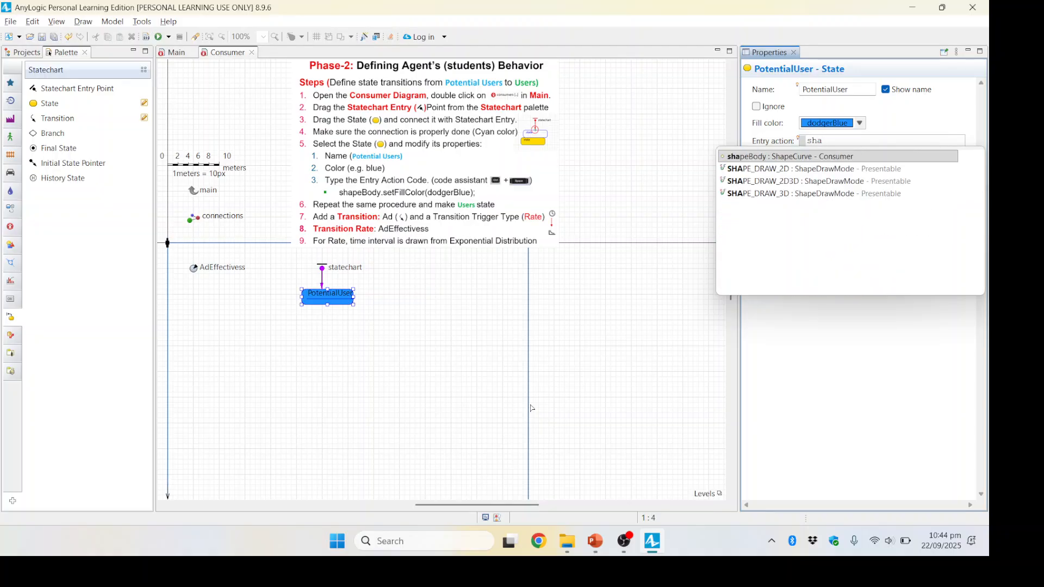
pyautogui.write('pe')
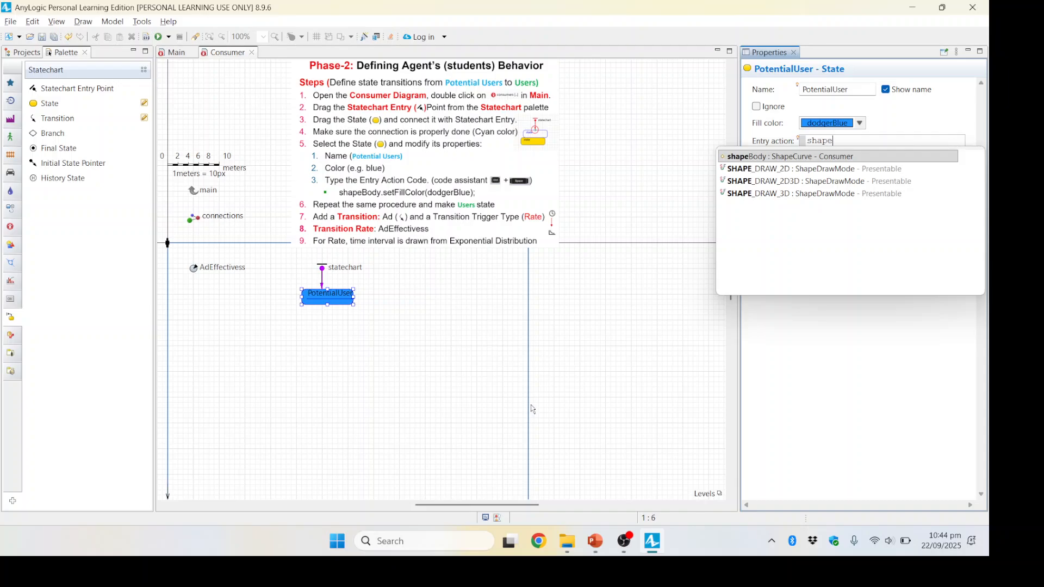
pyautogui.write('Body')
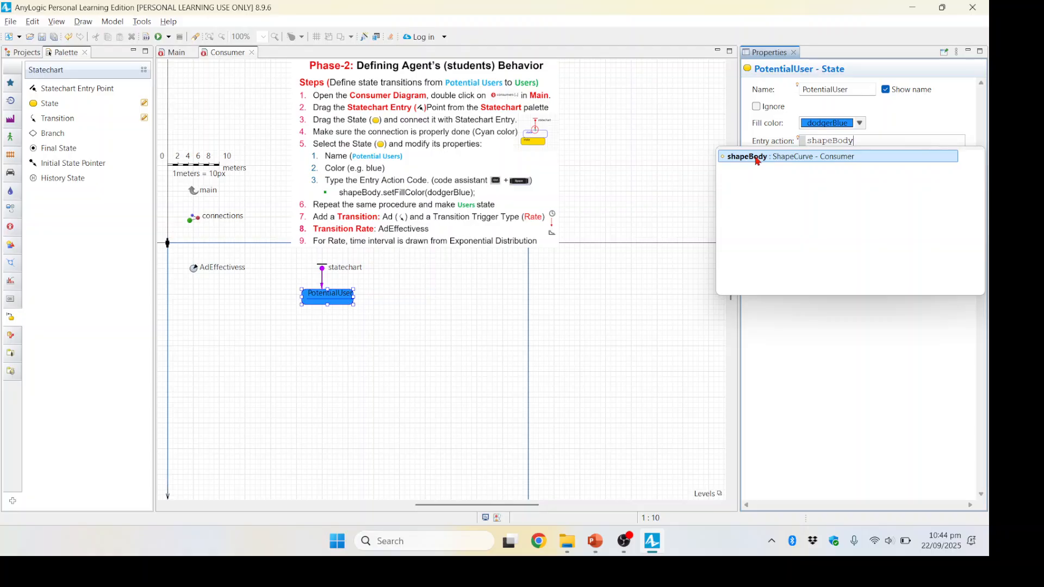
pyautogui.doubleClick(757, 158)
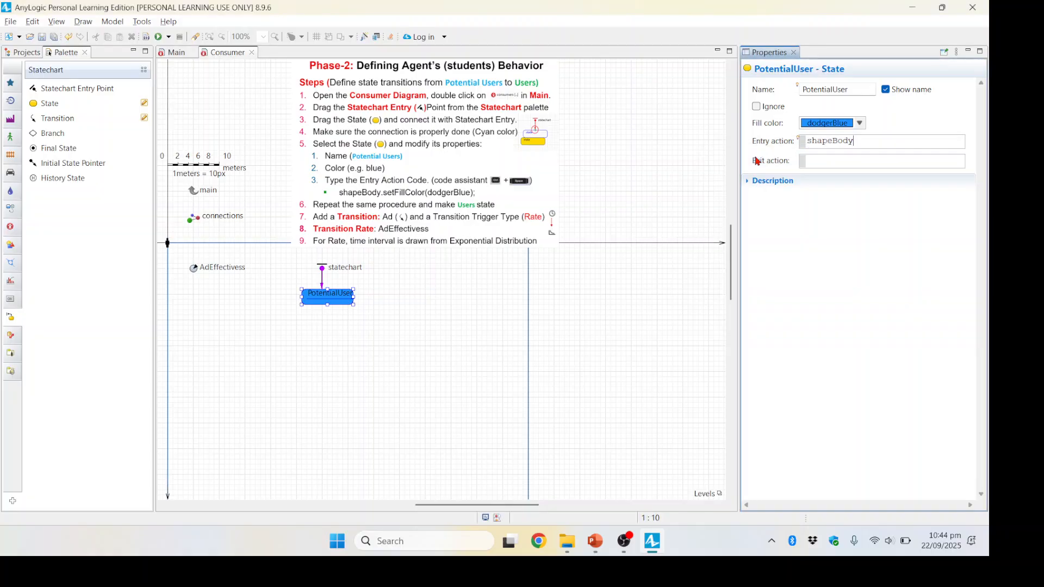
pyautogui.click(863, 142)
pyautogui.hotkey('ctrl', 'space')
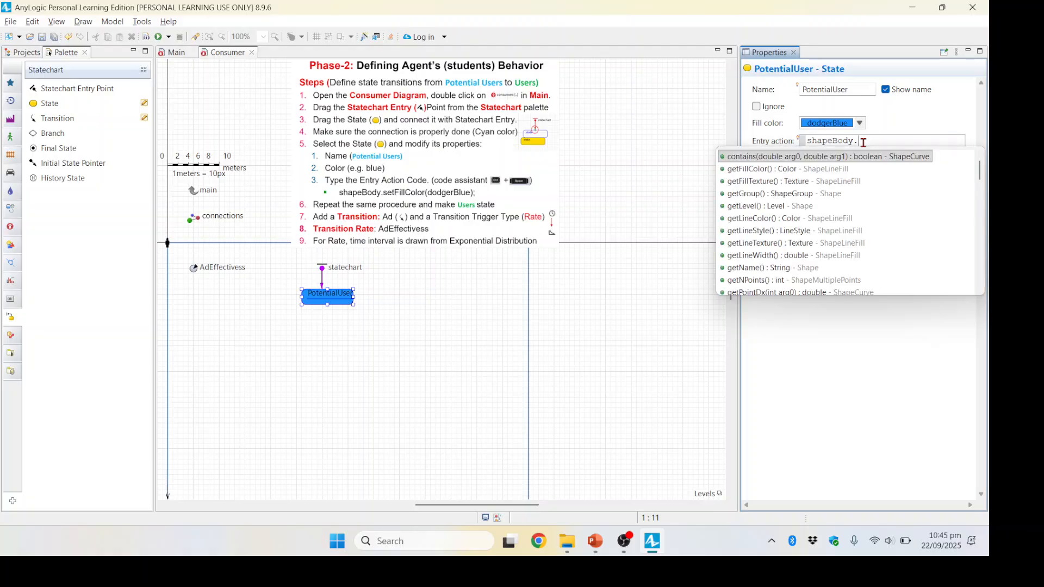
pyautogui.write('set')
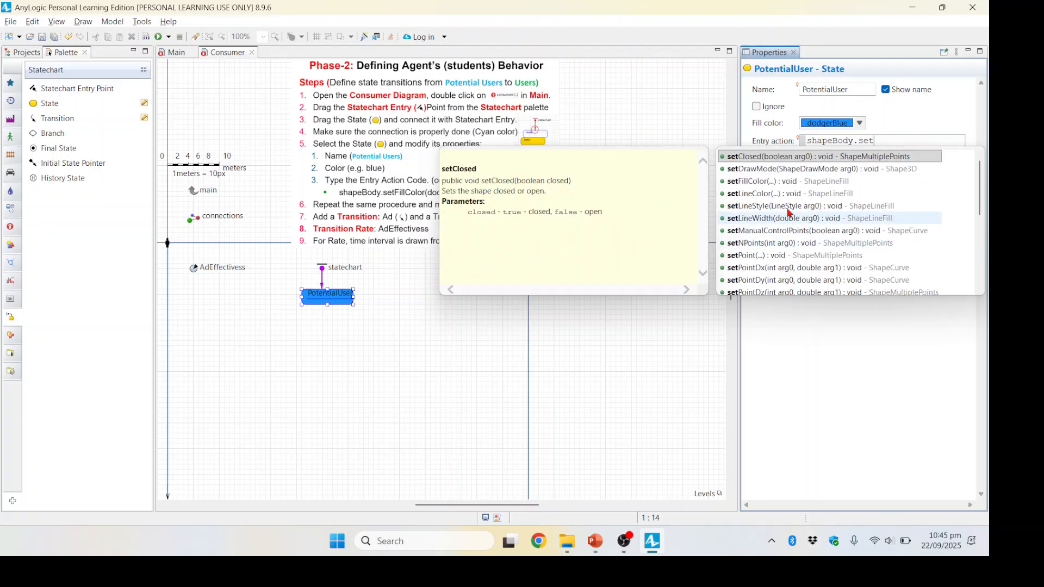
pyautogui.click(751, 183)
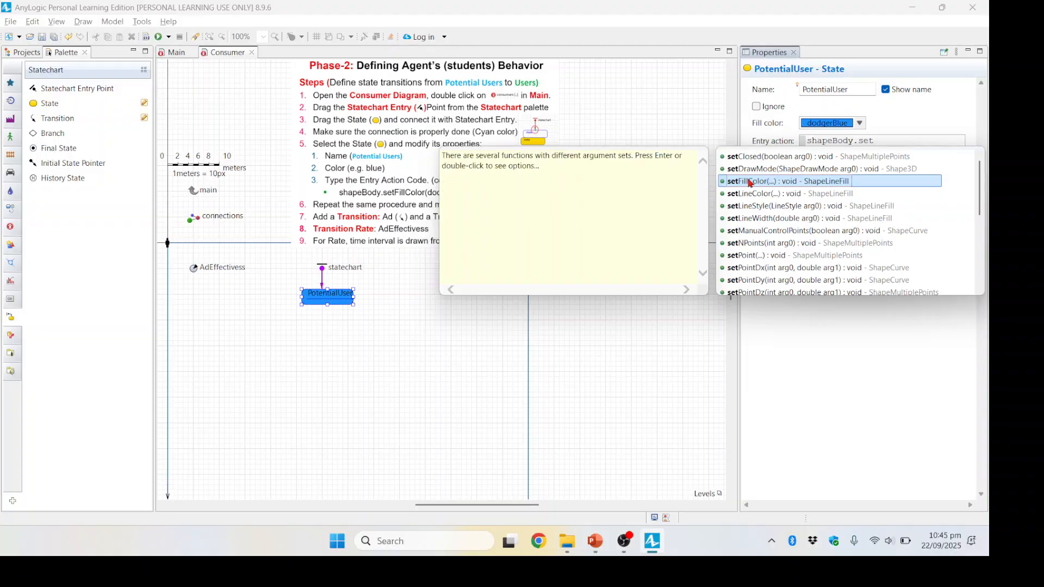
pyautogui.doubleClick(751, 184)
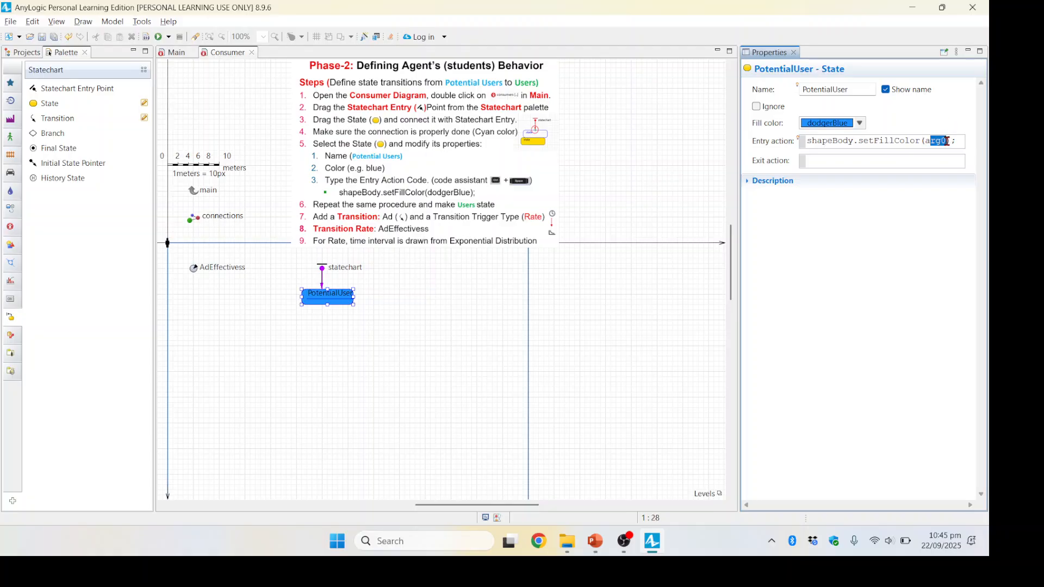
# Step: Replace the placeholder argument of setFillColor in the entry action with dodgerBlue
pyautogui.click(947, 141)
pyautogui.press('BackSpace')
pyautogui.press('BackSpace')
pyautogui.press('BackSpace')
pyautogui.press('BackSpace')
pyautogui.write('dodger')
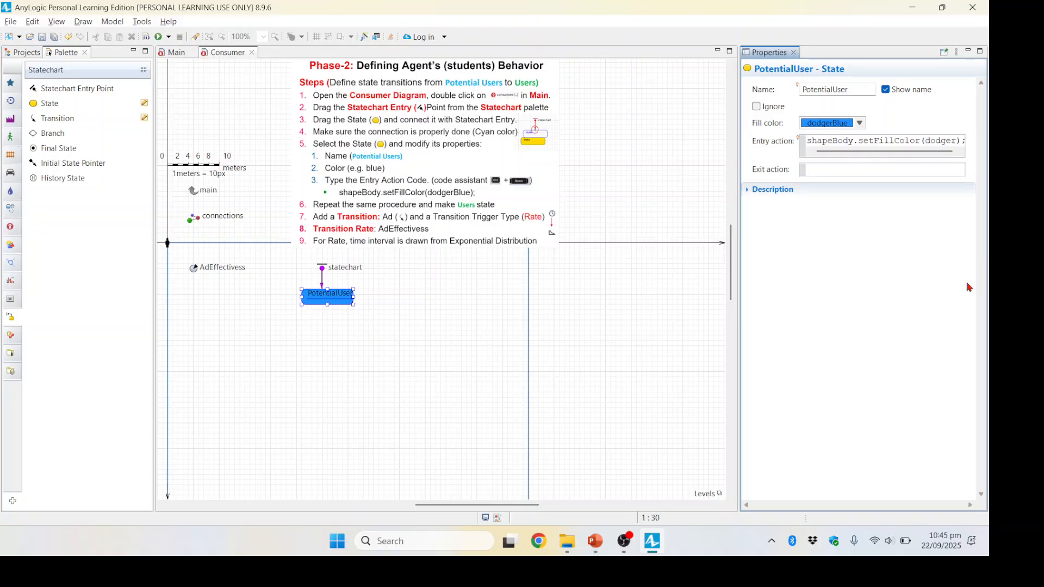
pyautogui.write('Blue')
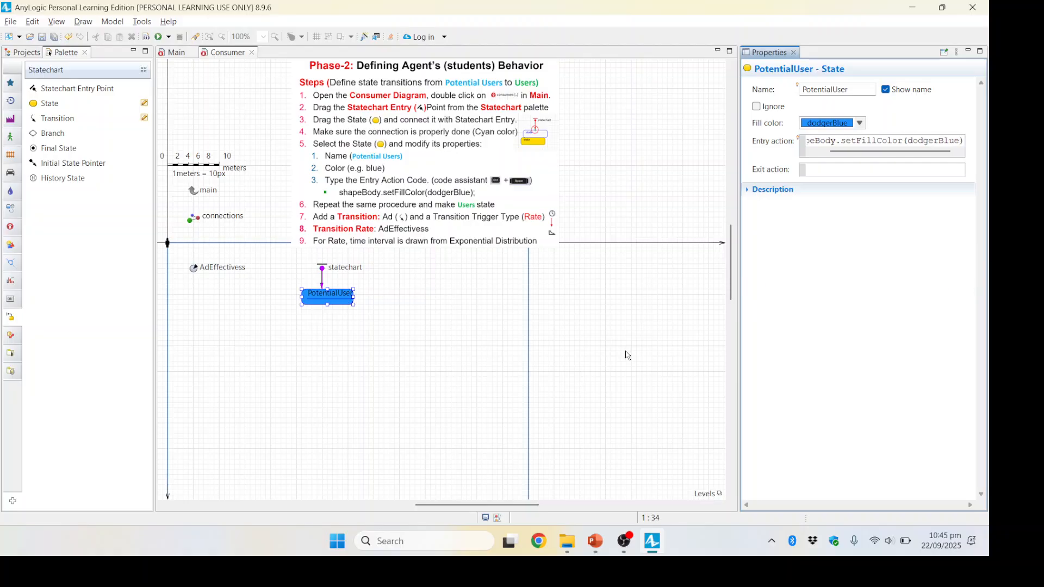
# Step: Recheck the PotentialUser state's properties and build the model
pyautogui.click(471, 296)
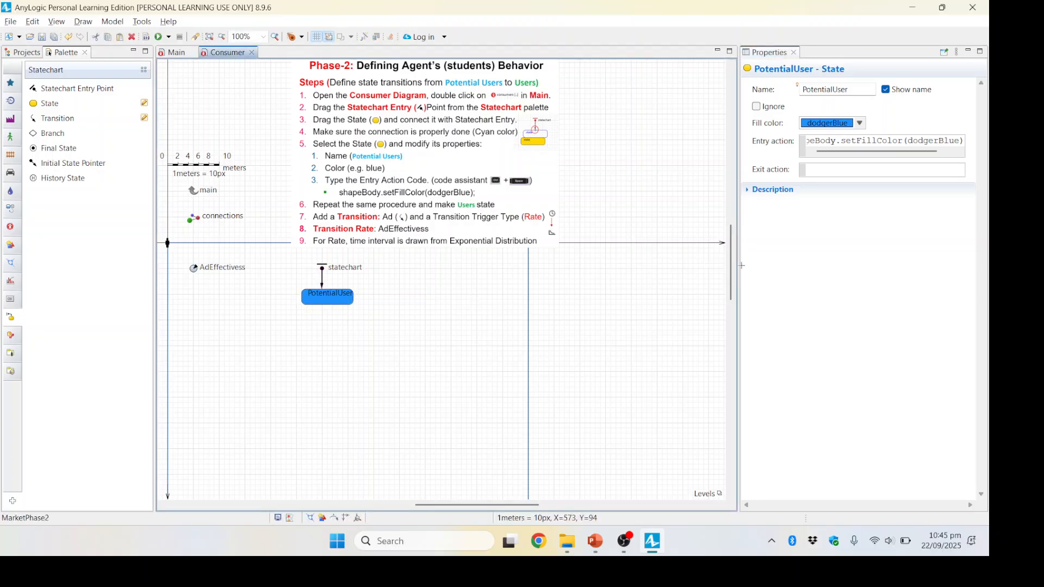
pyautogui.click(329, 297)
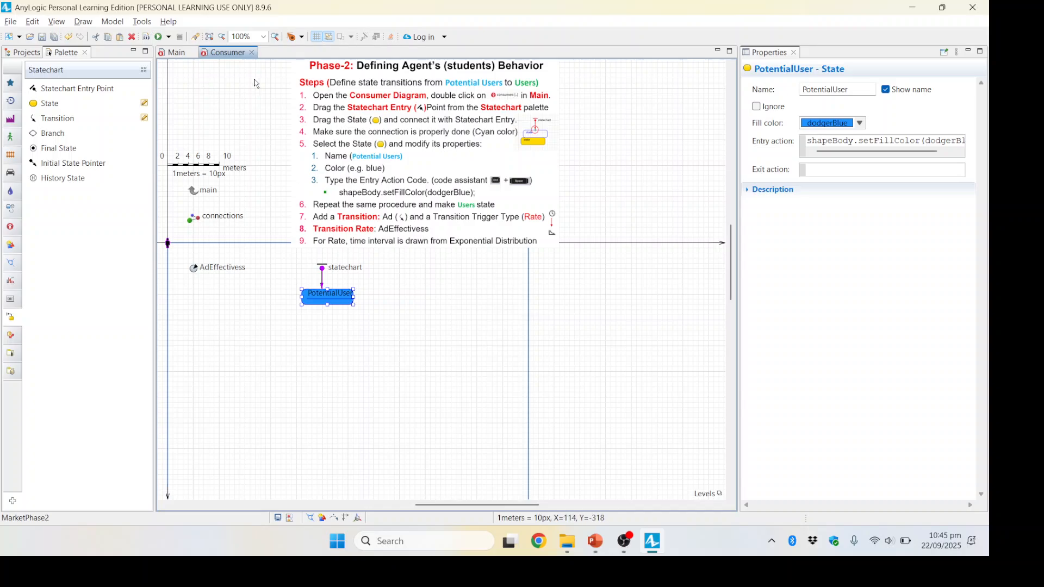
pyautogui.click(146, 38)
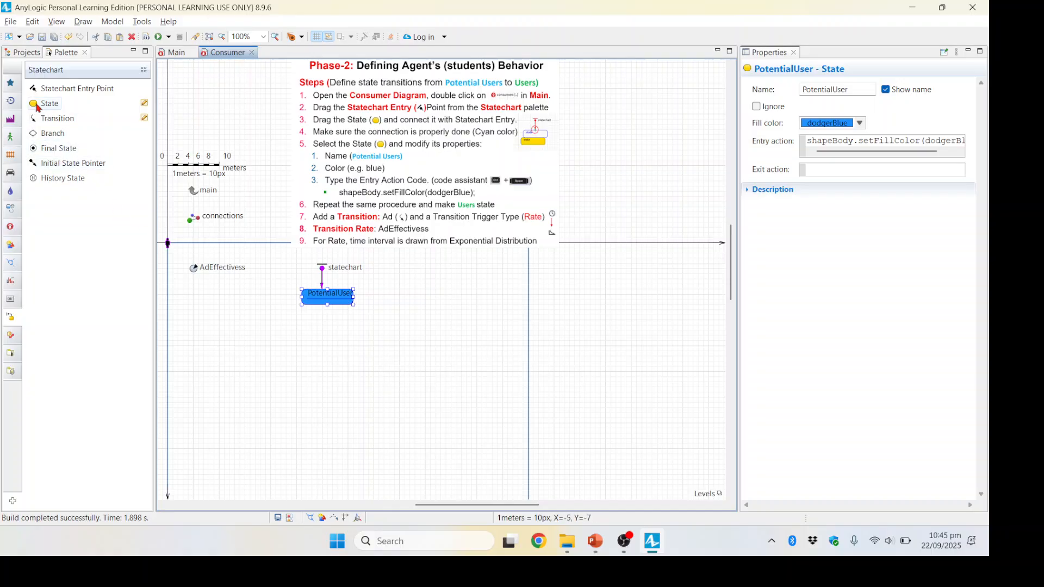
# Step: Add a second state below PotentialUser, name it User and set its fill color to lime
pyautogui.moveTo(44, 103); pyautogui.dragTo(304, 343)
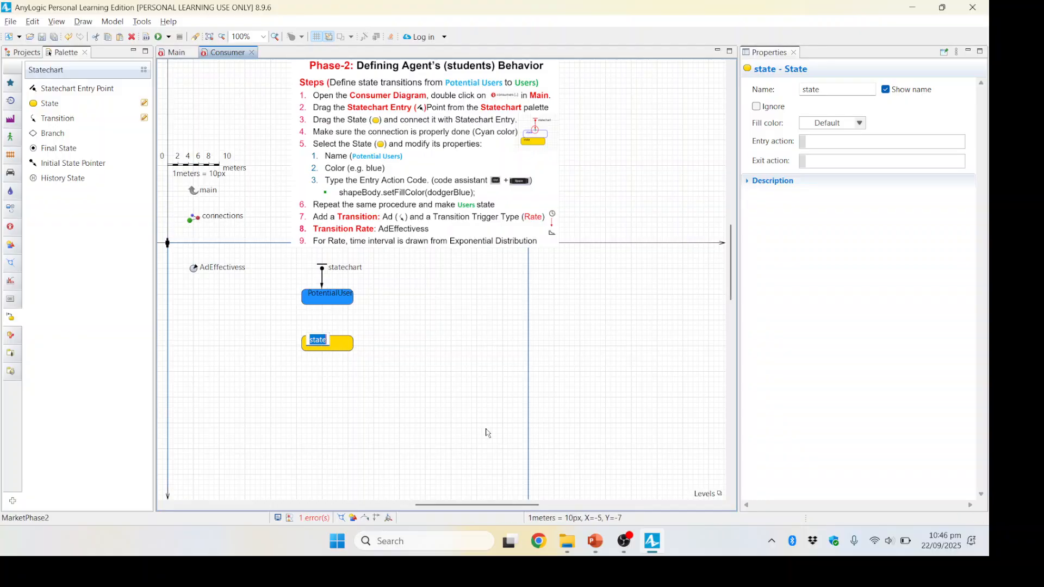
pyautogui.doubleClick(816, 89)
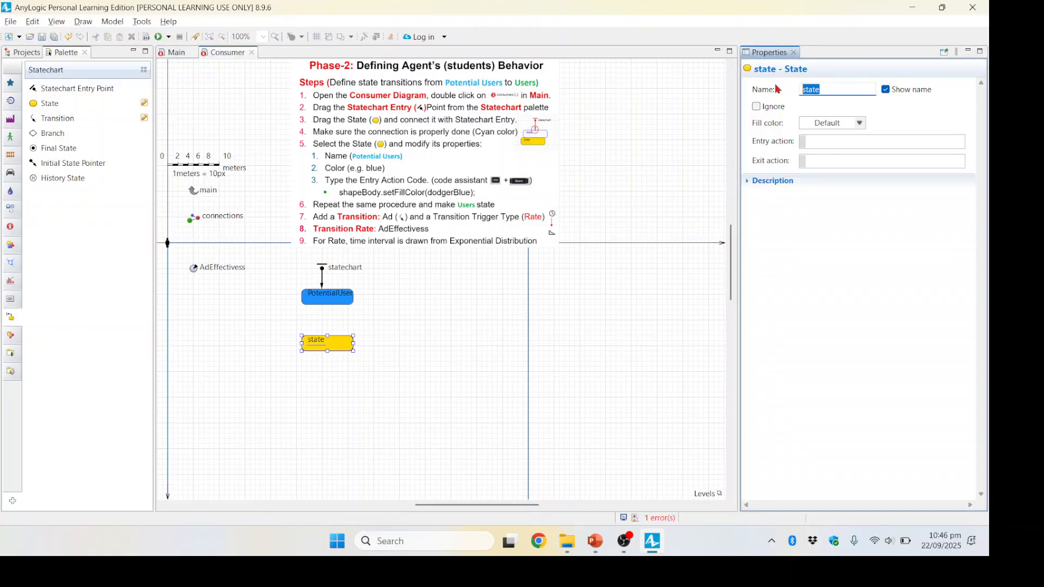
pyautogui.write('User')
pyautogui.click(860, 124)
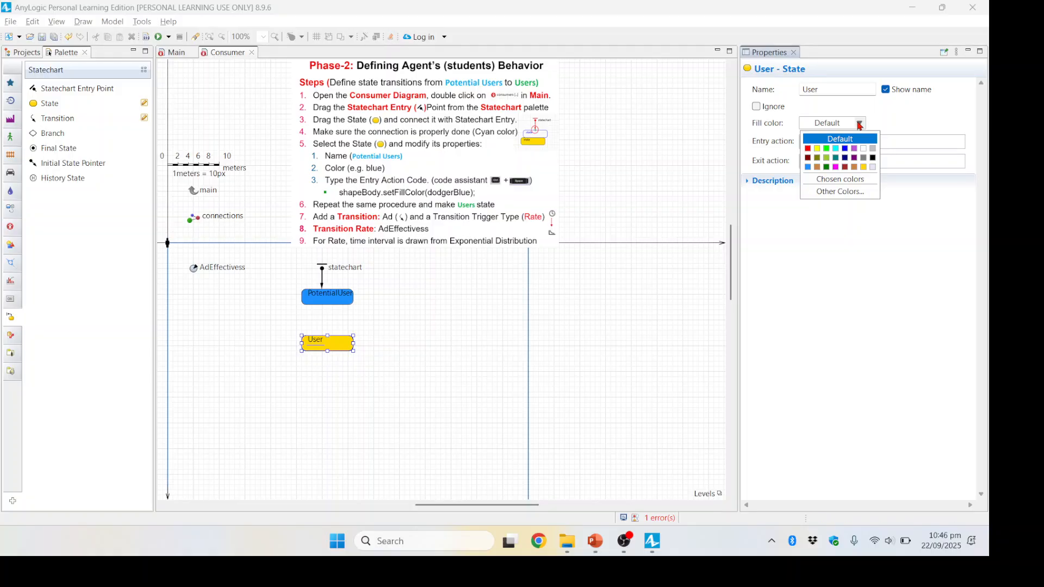
pyautogui.click(830, 154)
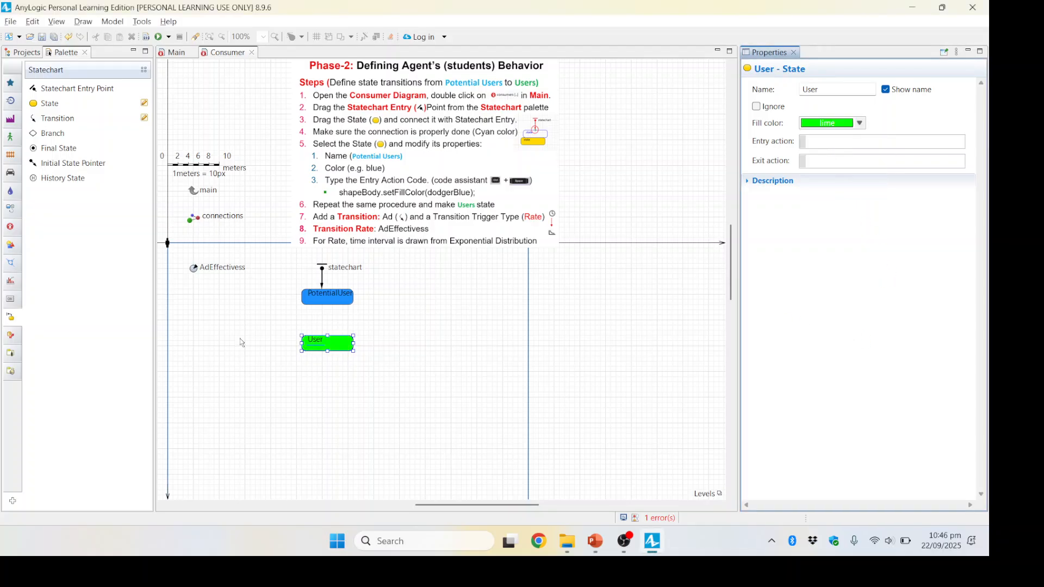
# Step: Begin the User state's entry action with a reference to shapeBody using code completion
pyautogui.click(829, 141)
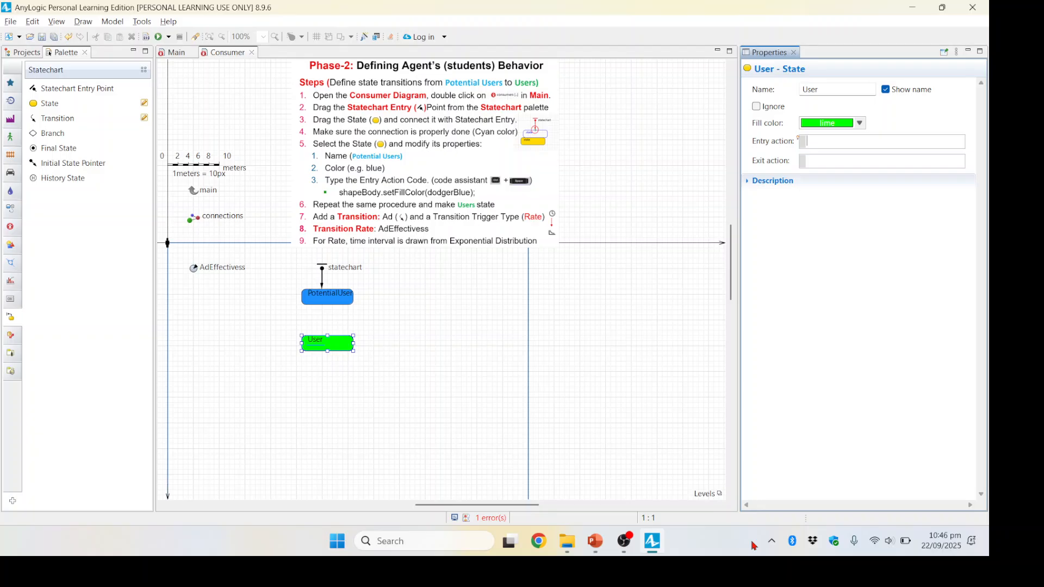
pyautogui.hotkey('ctrl', 'space')
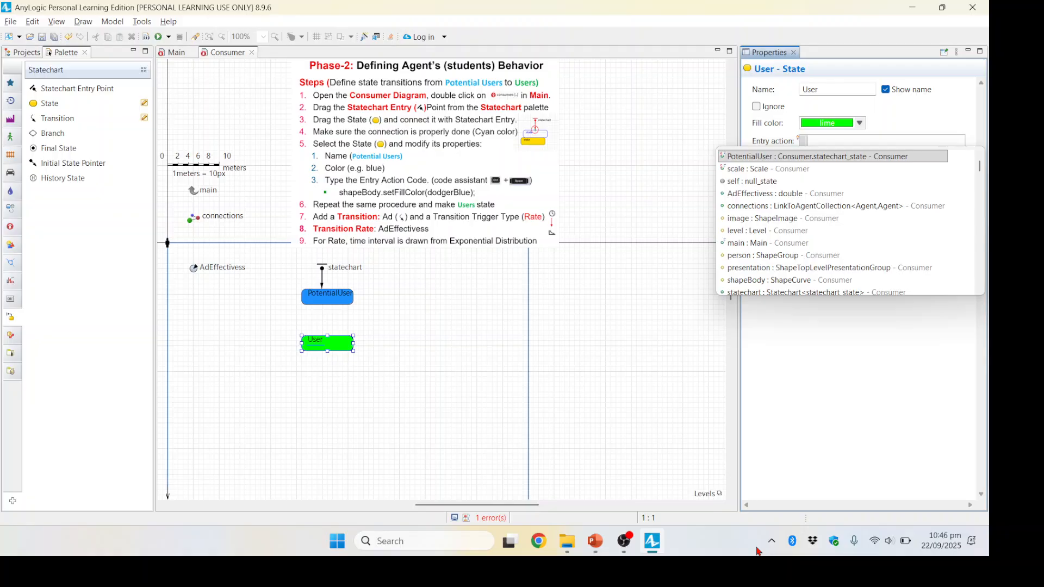
pyautogui.write('sha')
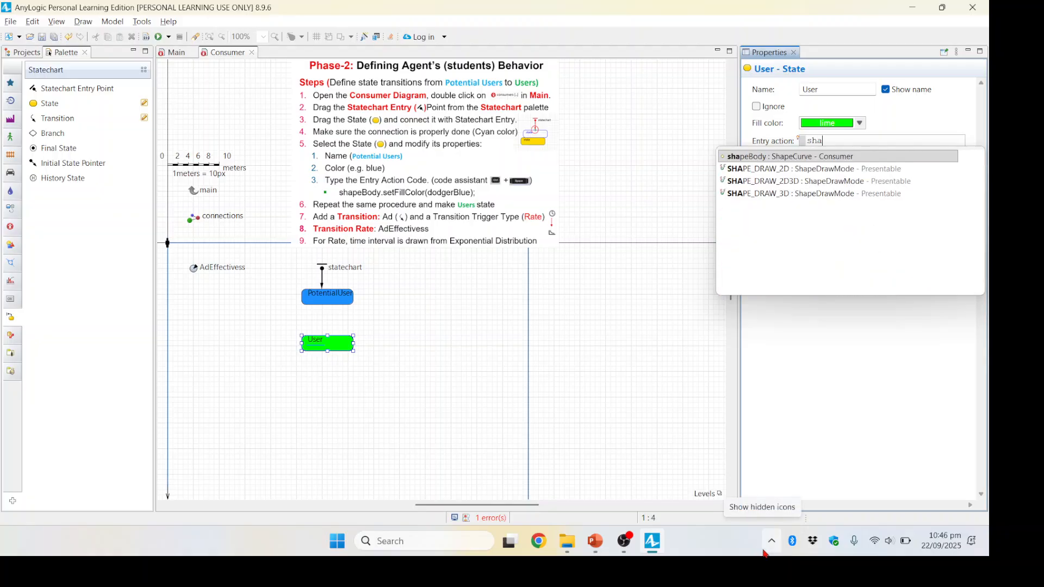
pyautogui.write('peB')
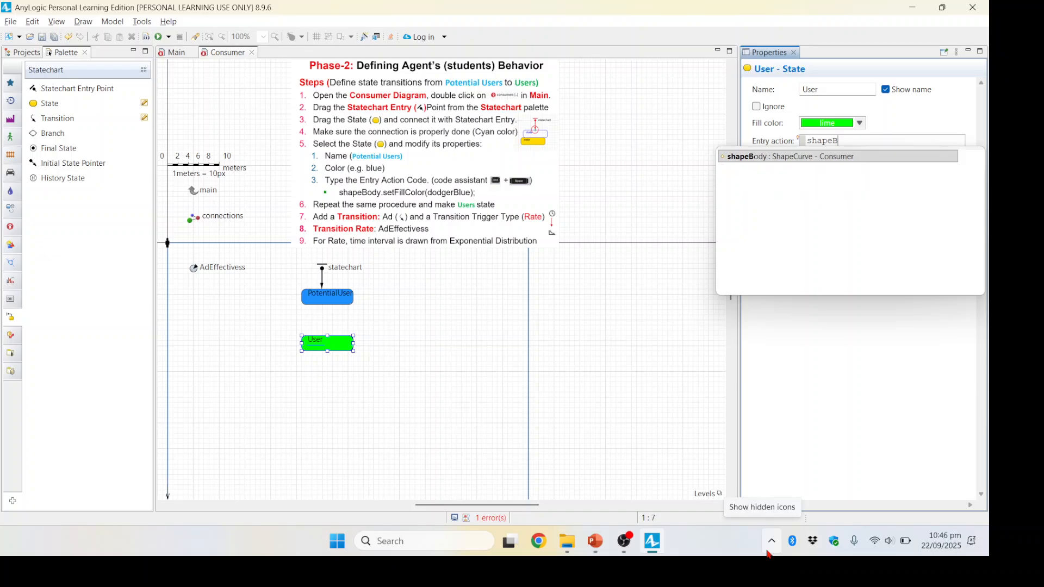
pyautogui.doubleClick(806, 157)
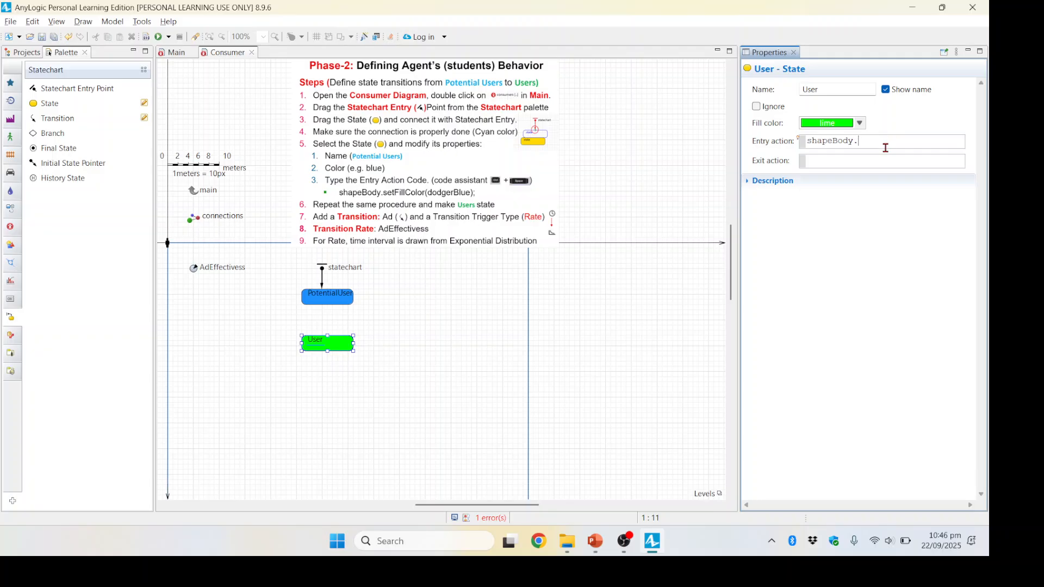
pyautogui.write('.set')
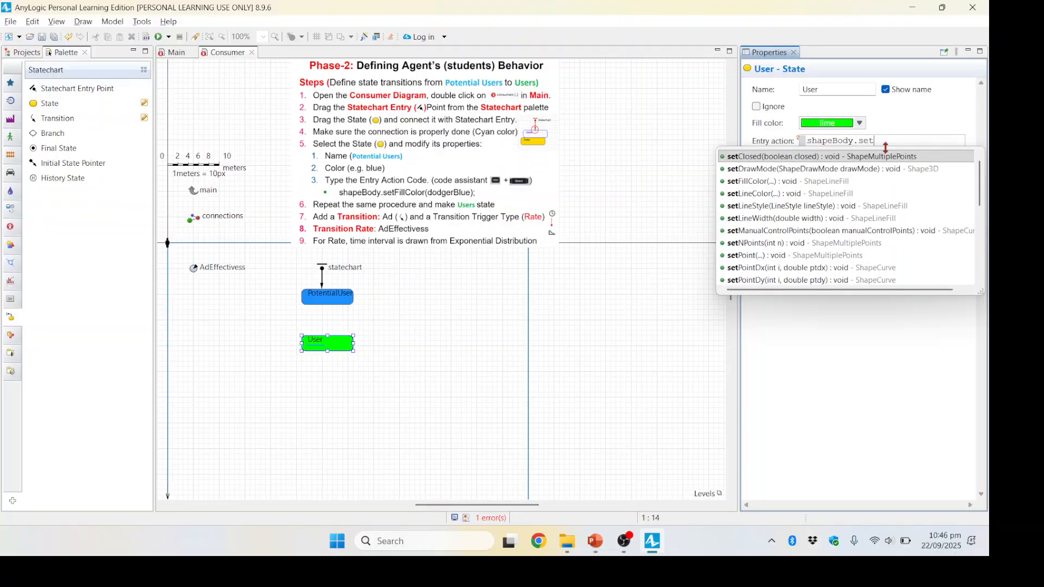
pyautogui.write('Fi')
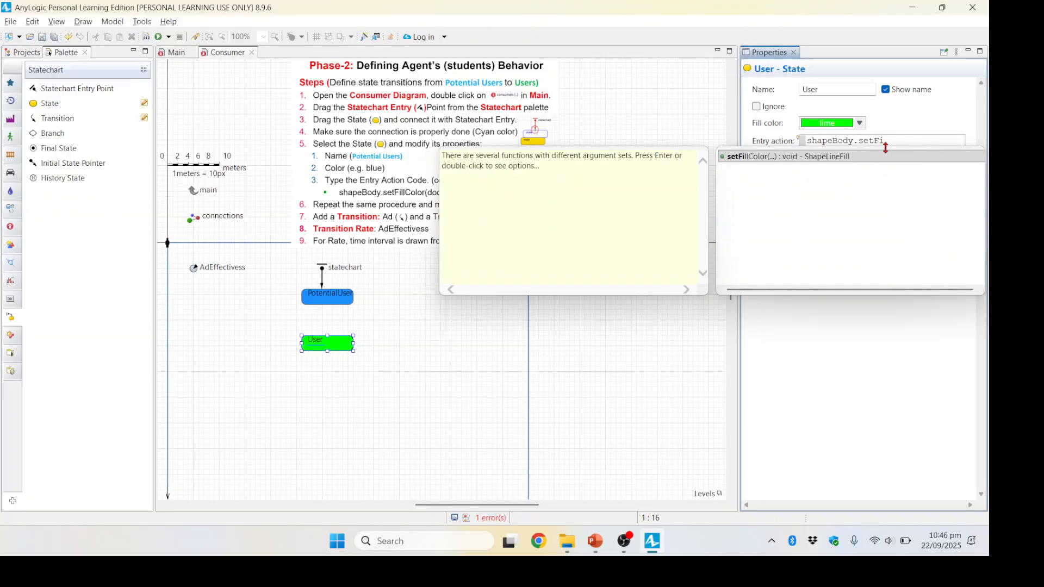
pyautogui.click(818, 157)
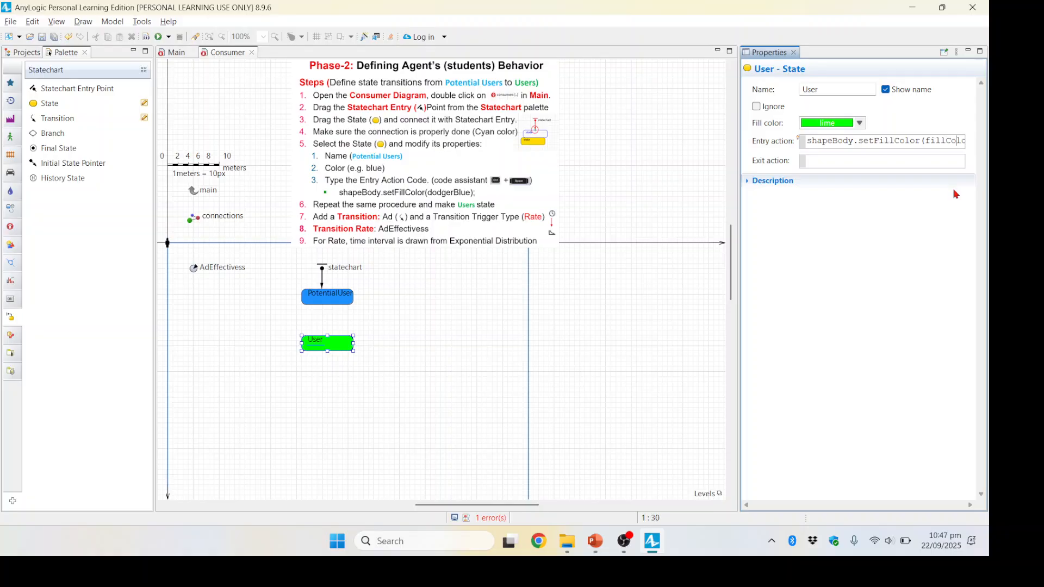
pyautogui.press('Right')
pyautogui.press('Right')
pyautogui.press('Right')
pyautogui.press('Right')
pyautogui.press('Right')
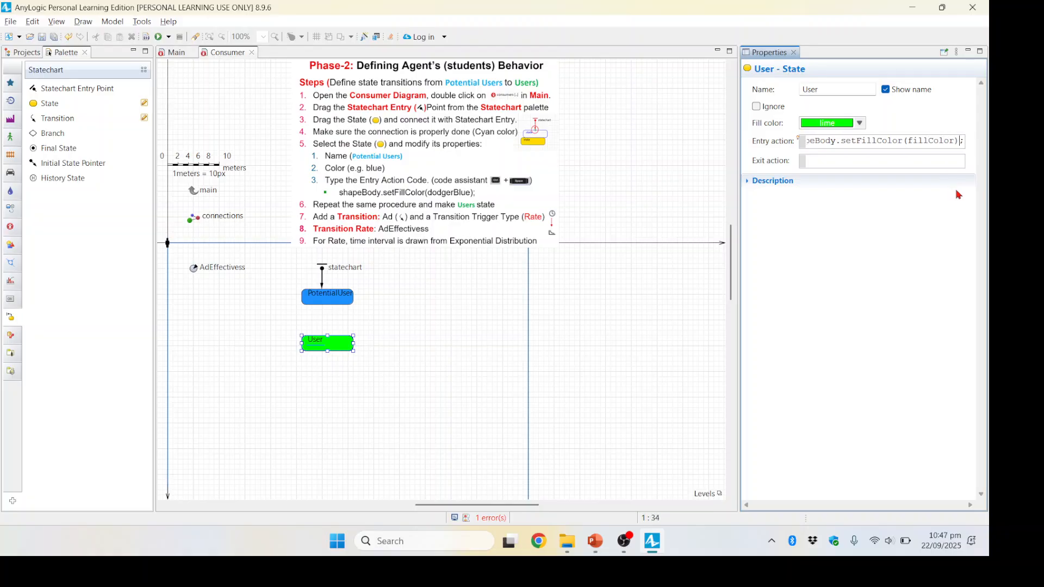
pyautogui.press('Left')
pyautogui.hotkey('shift', 'Left')
pyautogui.hotkey('shift', 'Left')
pyautogui.hotkey('shift', 'Left')
pyautogui.hotkey('shift', 'Left')
pyautogui.hotkey('shift', 'Left')
pyautogui.hotkey('shift', 'Left')
pyautogui.hotkey('shift', 'Left')
pyautogui.press('End')
pyautogui.press('Left')
pyautogui.hotkey('shift', 'Left')
pyautogui.hotkey('shift', 'Left')
pyautogui.hotkey('shift', 'Left')
pyautogui.hotkey('shift', 'Left')
pyautogui.hotkey('shift', 'Left')
pyautogui.hotkey('shift', 'Left')
pyautogui.hotkey('shift', 'Left')
pyautogui.hotkey('shift', 'Left')
pyautogui.hotkey('shift', 'Left')
pyautogui.hotkey('shift', 'Left')
pyautogui.hotkey('shift', 'Left')
pyautogui.hotkey('shift', 'Left')
pyautogui.hotkey('shift', 'Left')
pyautogui.hotkey('shift', 'Left')
pyautogui.hotkey('shift', 'Left')
pyautogui.hotkey('shift', 'Left')
pyautogui.hotkey('shift', 'Left')
pyautogui.hotkey('shift', 'Left')
pyautogui.hotkey('shift', 'Left')
pyautogui.hotkey('shift', 'Left')
pyautogui.hotkey('shift', 'Left')
pyautogui.hotkey('shift', 'Left')
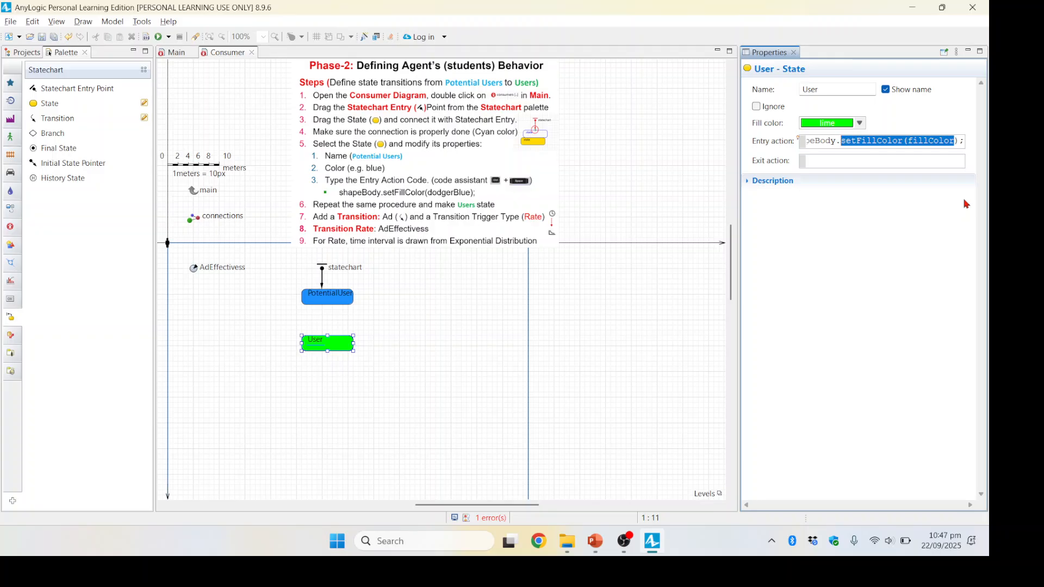
pyautogui.press('BackSpace')
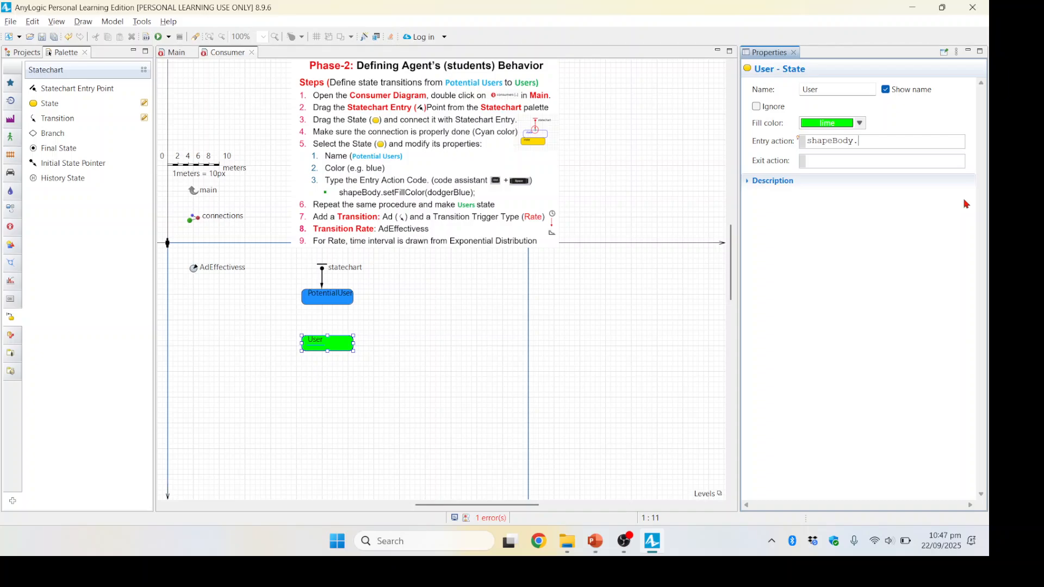
# Step: Complete the User state's entry action as shapeBody.setFillColor(lime); with the help of code completion
pyautogui.hotkey('ctrl', 'space')
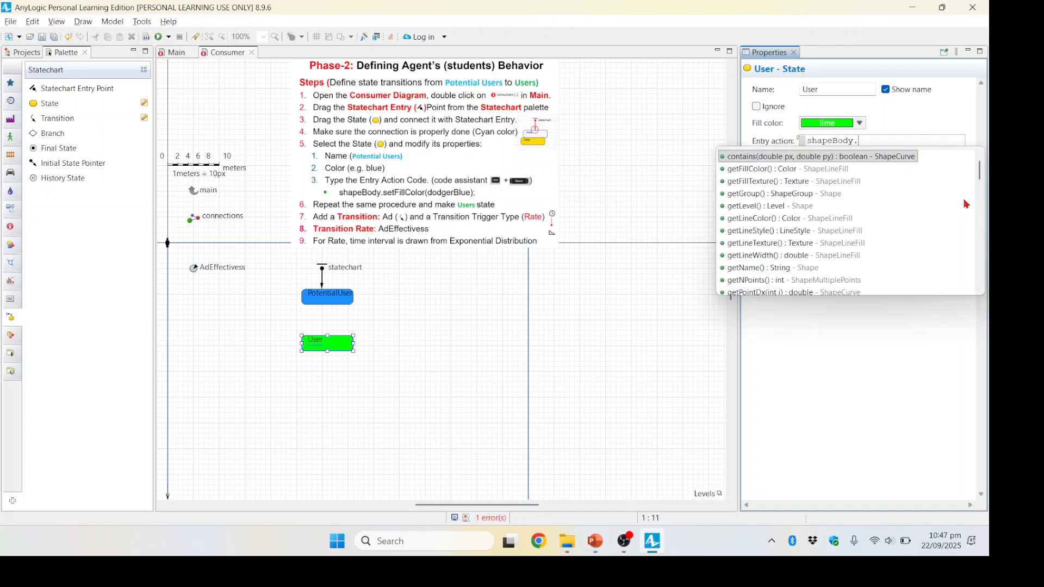
pyautogui.write('set')
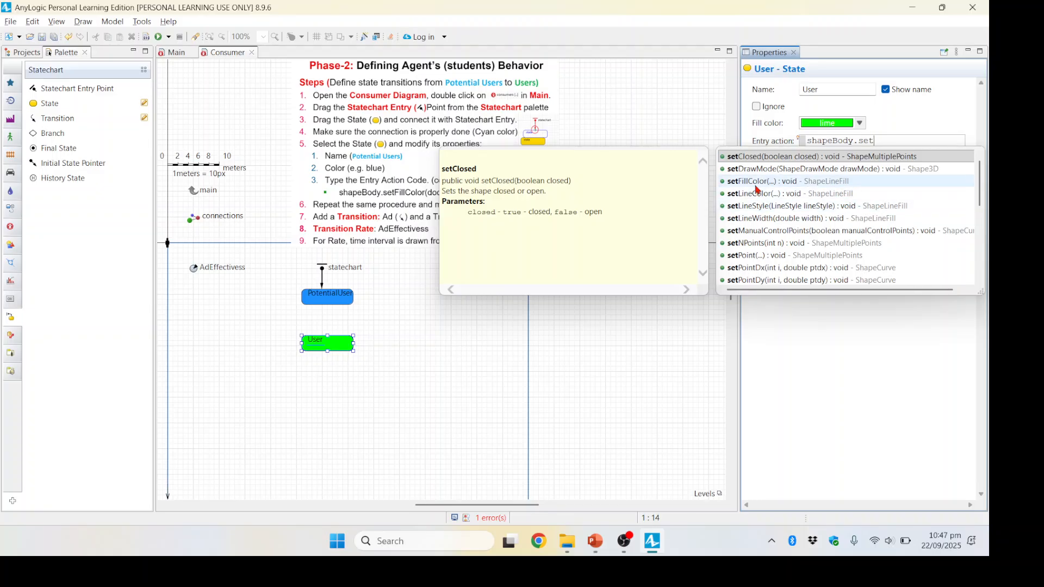
pyautogui.click(758, 182)
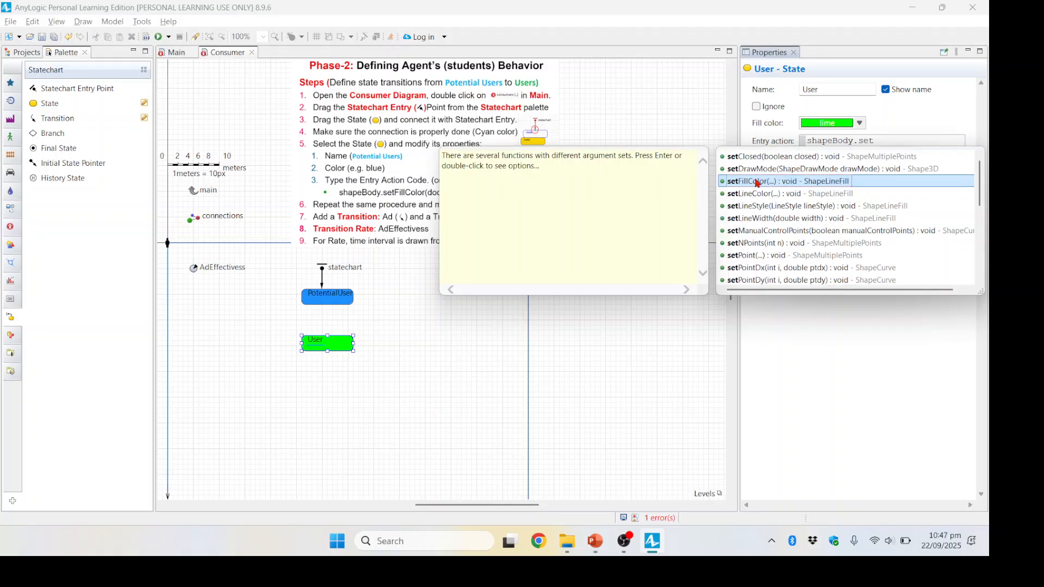
pyautogui.doubleClick(758, 181)
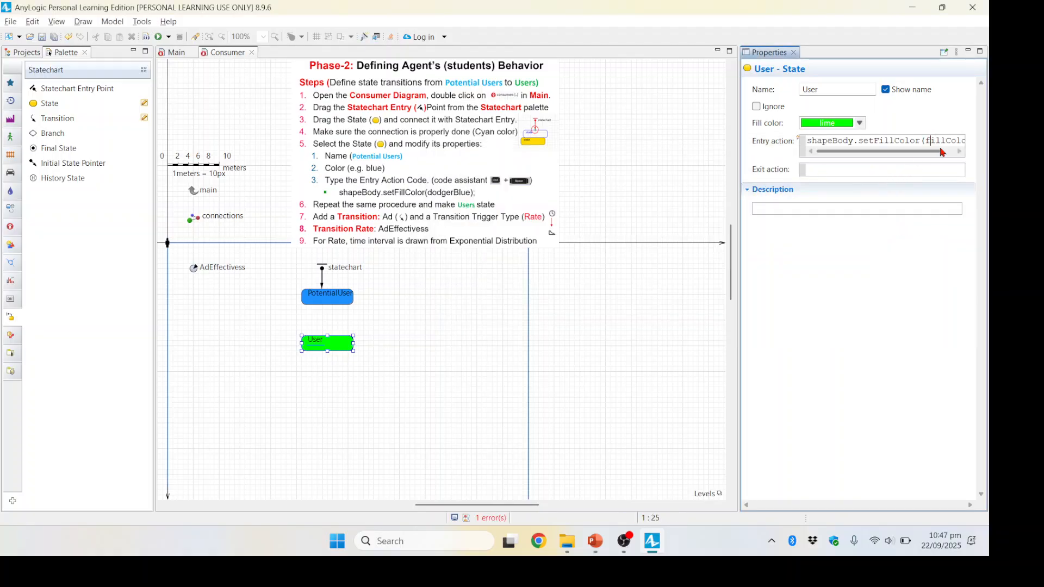
pyautogui.press('End')
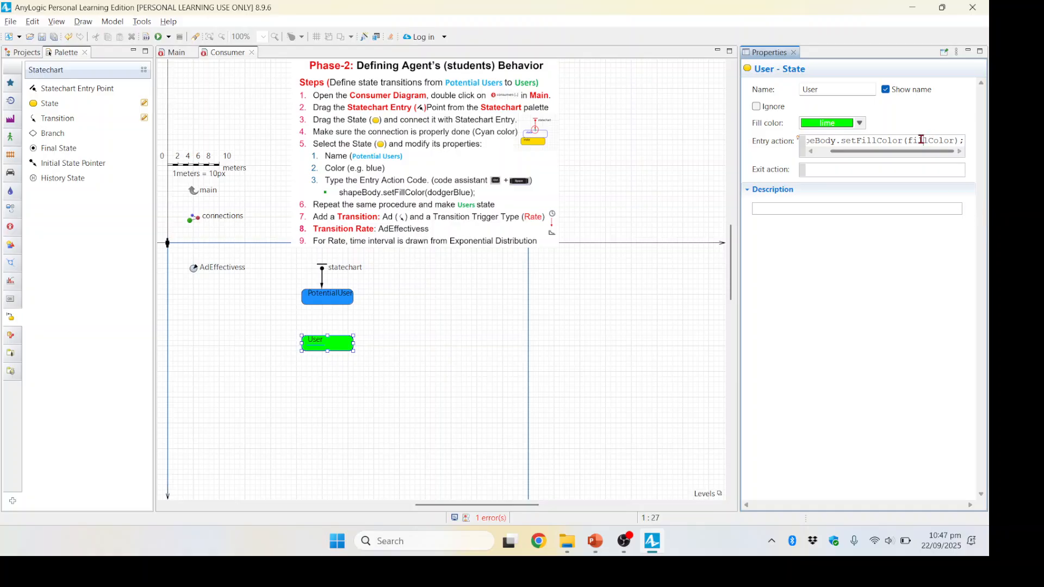
pyautogui.doubleClick(921, 140)
pyautogui.write('lime')
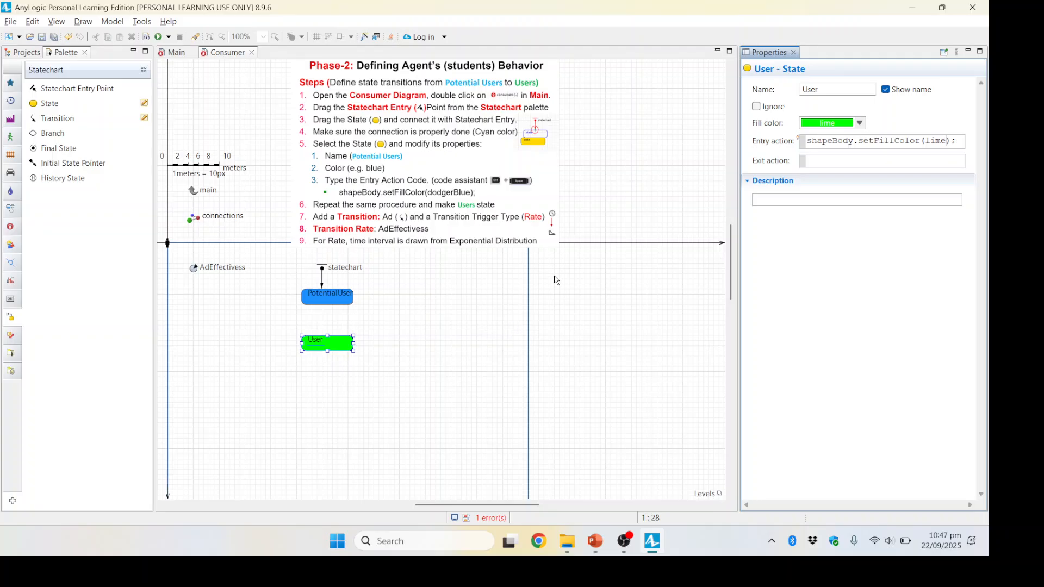
pyautogui.click(451, 328)
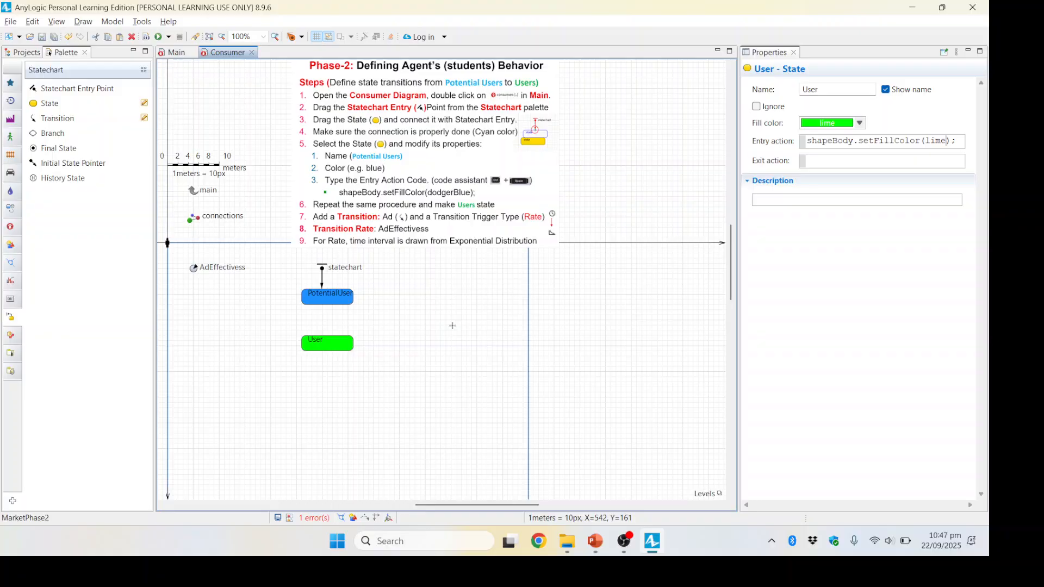
# Step: Draw a transition from the PotentialUser state to the User state
pyautogui.click(324, 345)
pyautogui.click(343, 315)
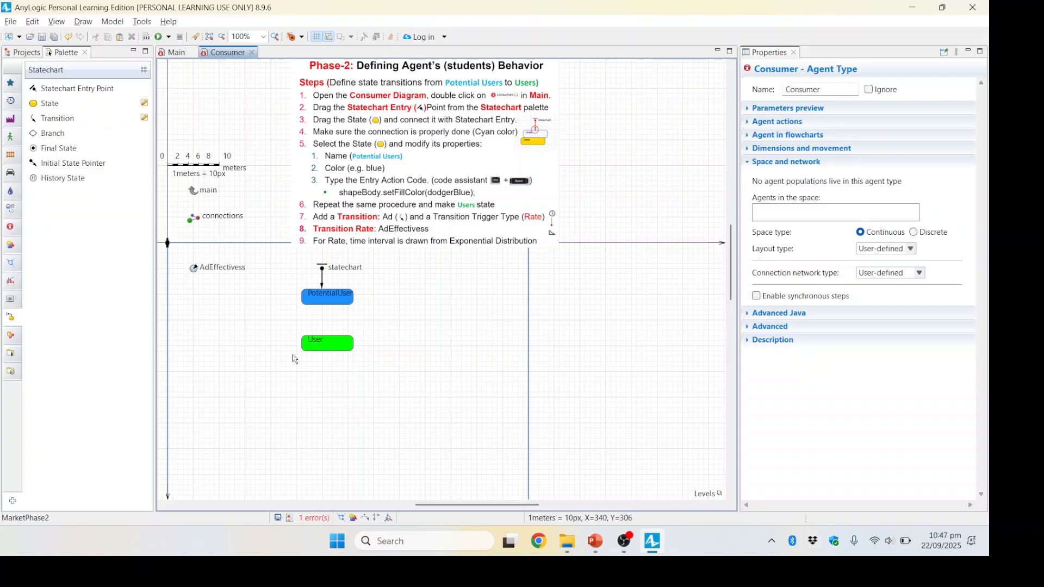
pyautogui.click(49, 122)
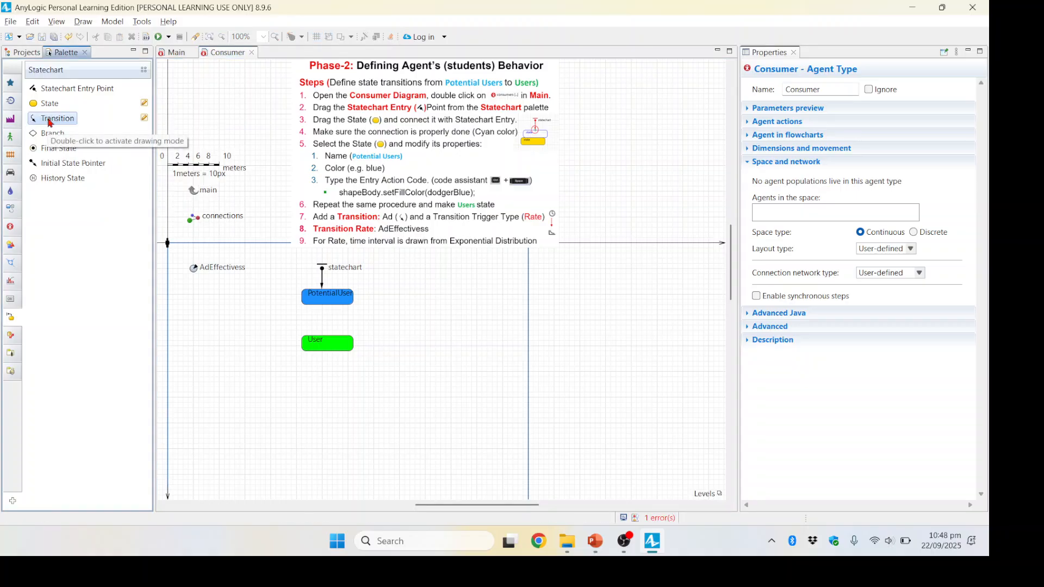
pyautogui.click(48, 123)
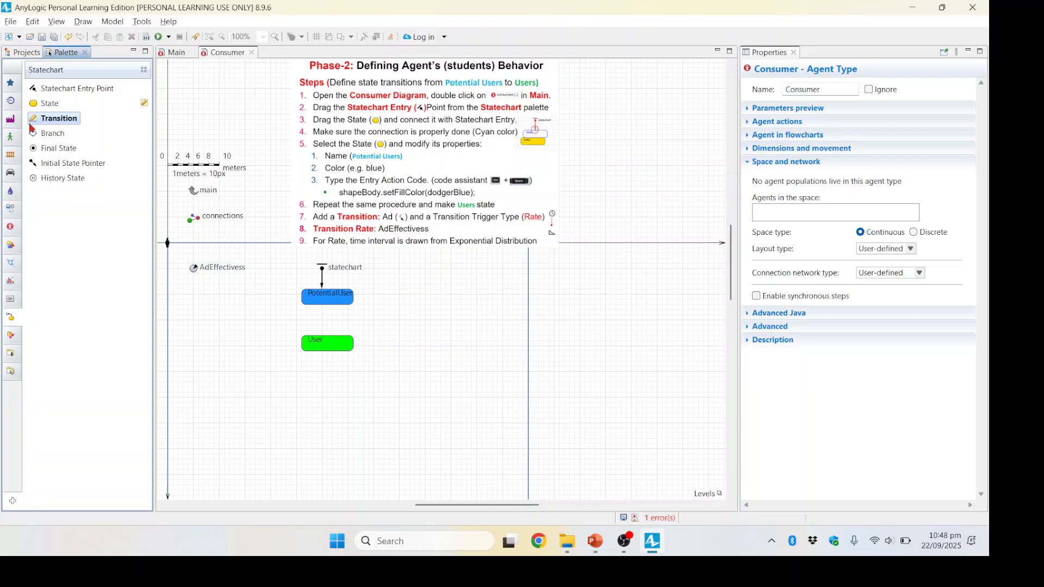
pyautogui.click(327, 300)
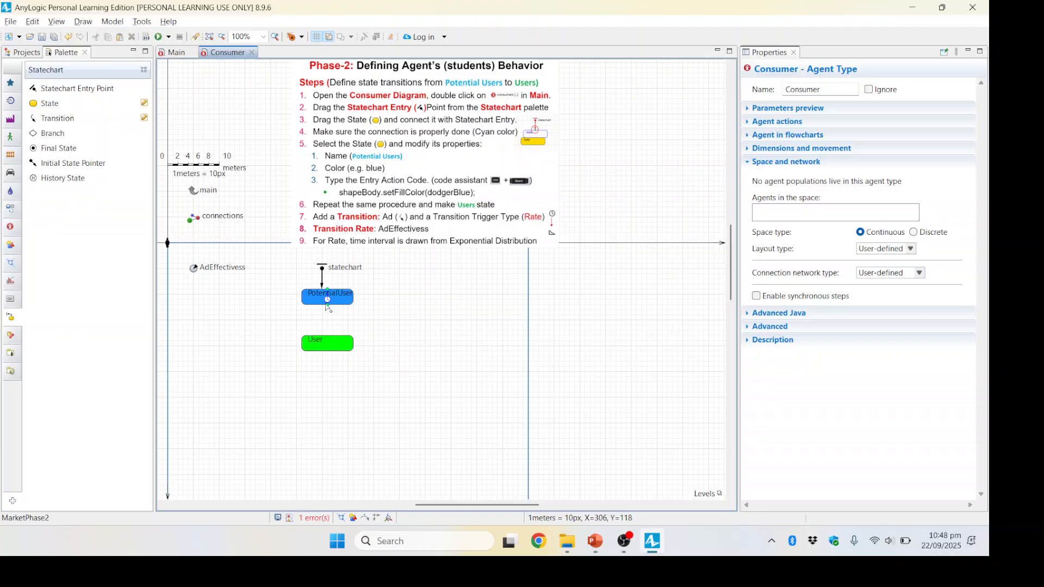
pyautogui.click(328, 343)
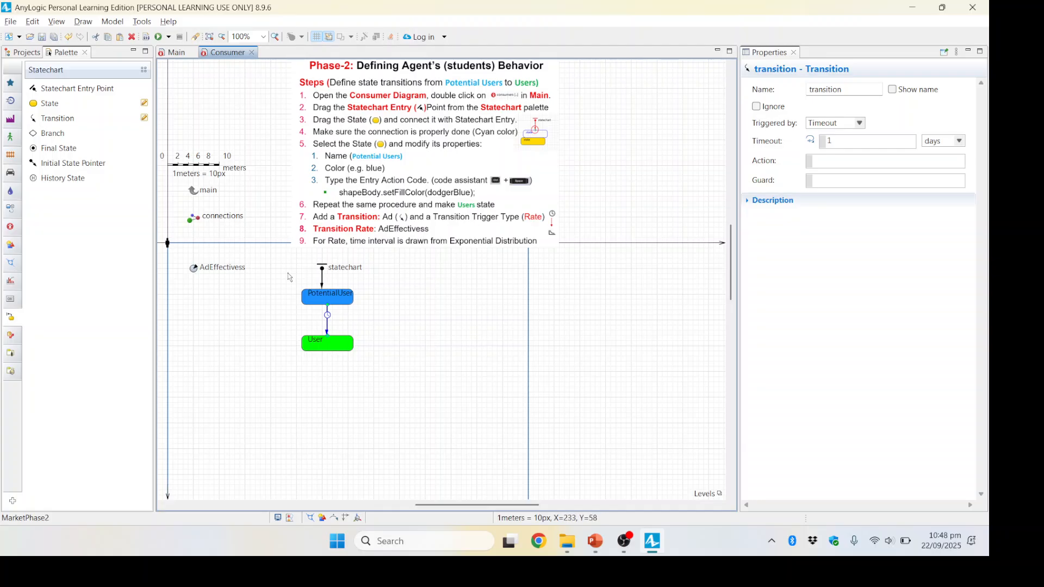
# Step: Name the transition between PotentialUser and User Ad and set it to be triggered by Rate
pyautogui.scroll(1, 289, 277)
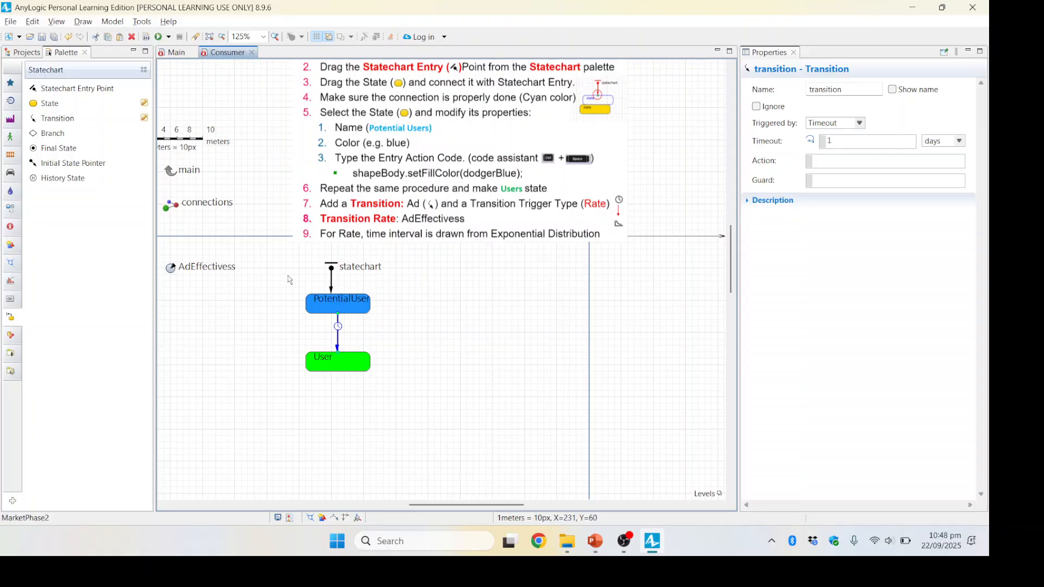
pyautogui.scroll(2, 288, 279)
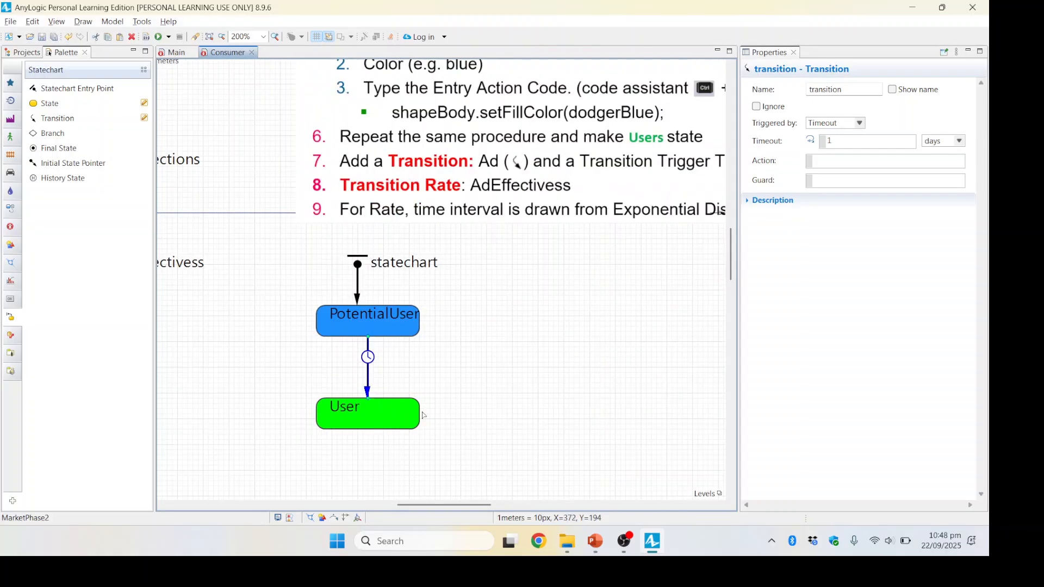
pyautogui.click(414, 380)
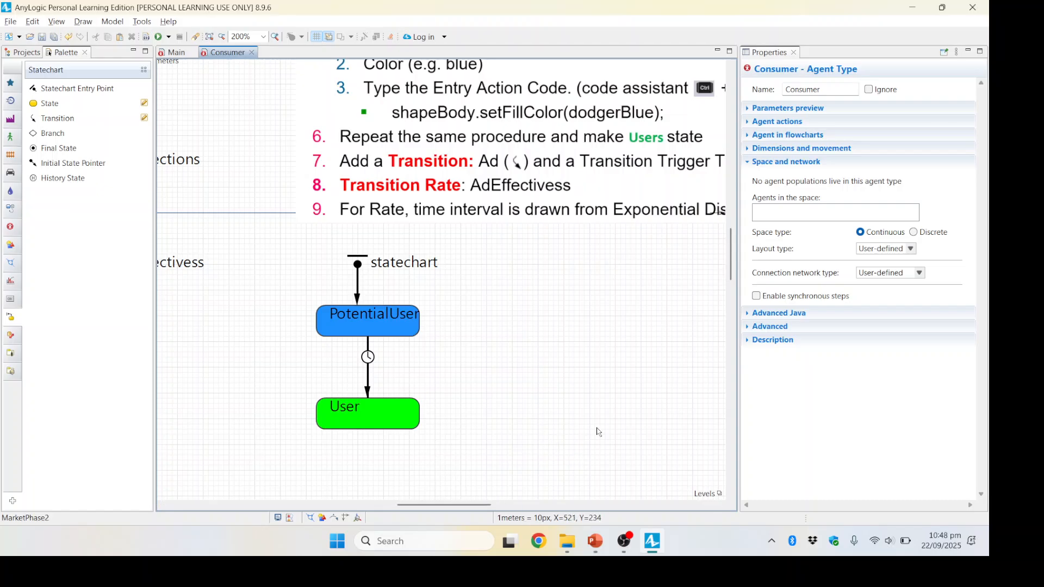
pyautogui.moveTo(471, 507); pyautogui.dragTo(496, 508)
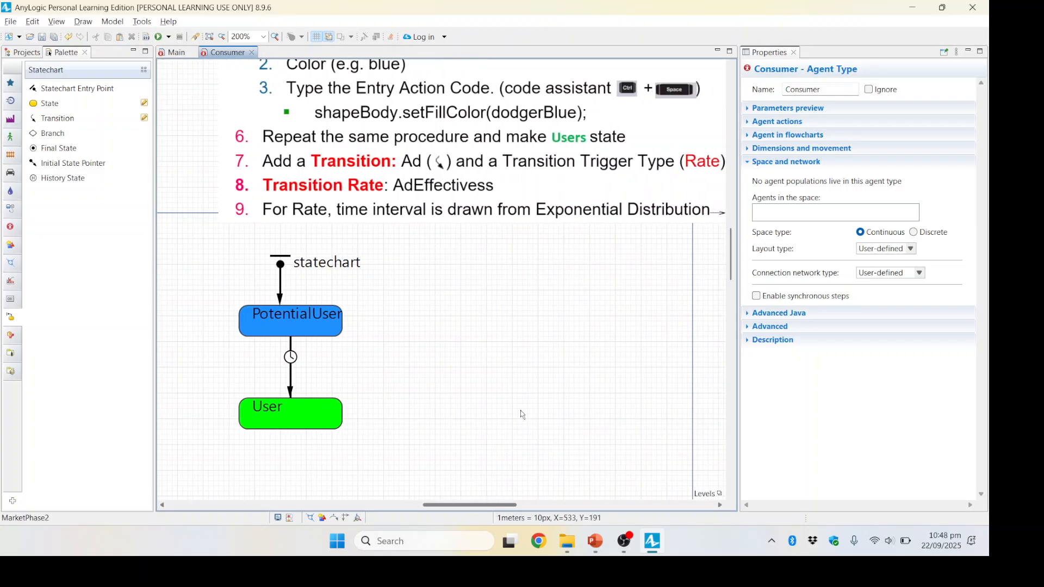
pyautogui.click(289, 382)
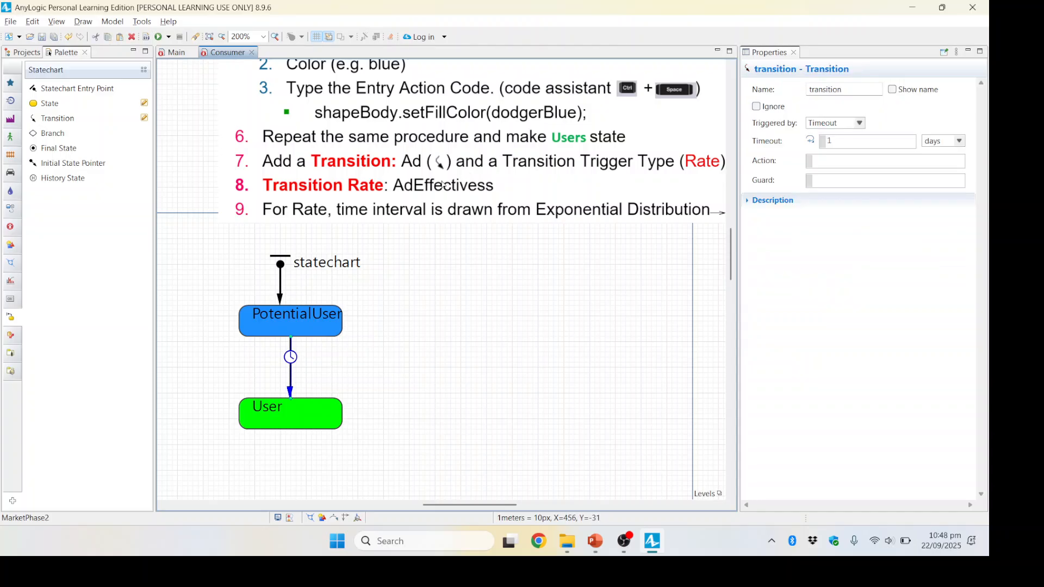
pyautogui.doubleClick(840, 89)
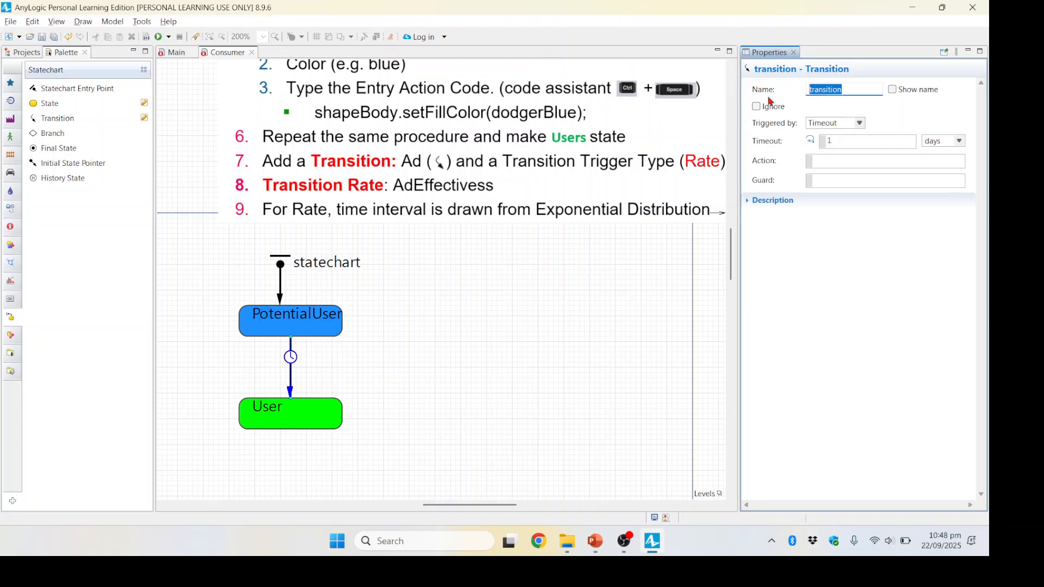
pyautogui.write('Ad')
pyautogui.click(858, 124)
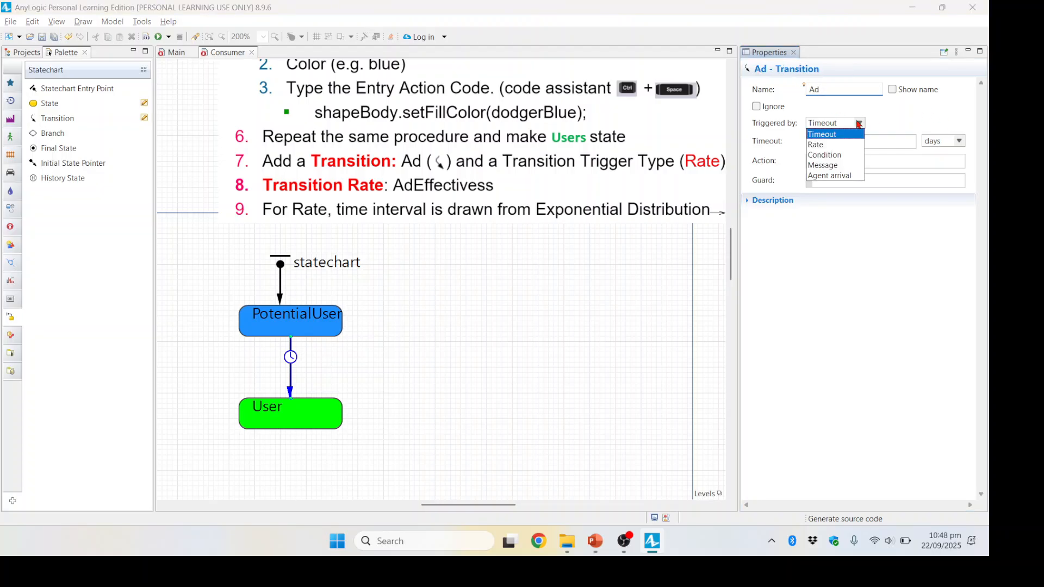
pyautogui.click(822, 150)
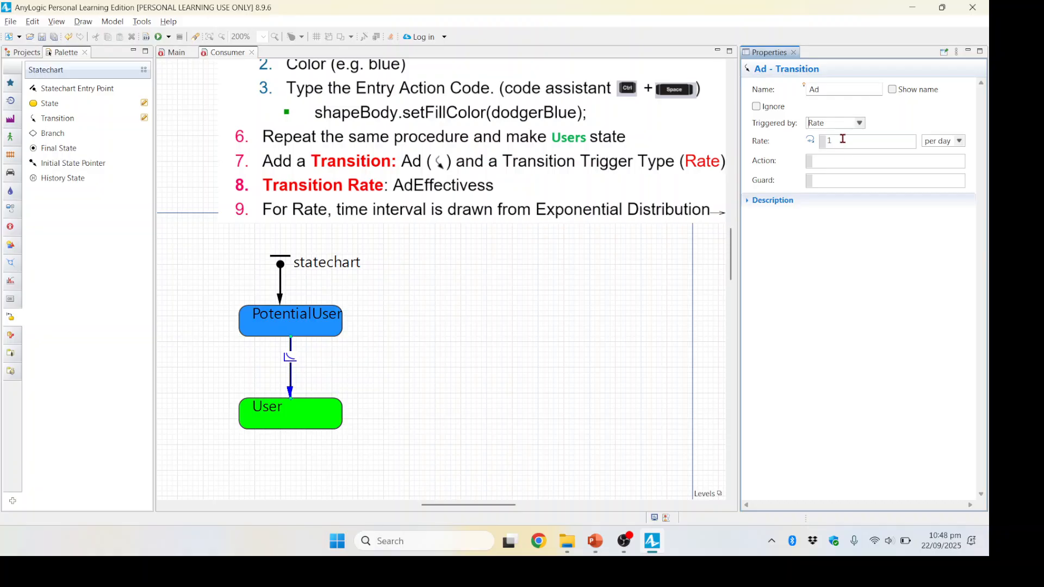
# Step: Set the Ad transition's rate to AdEffectivess per day with the help of code completion
pyautogui.moveTo(843, 139); pyautogui.dragTo(809, 139)
pyautogui.press('BackSpace')
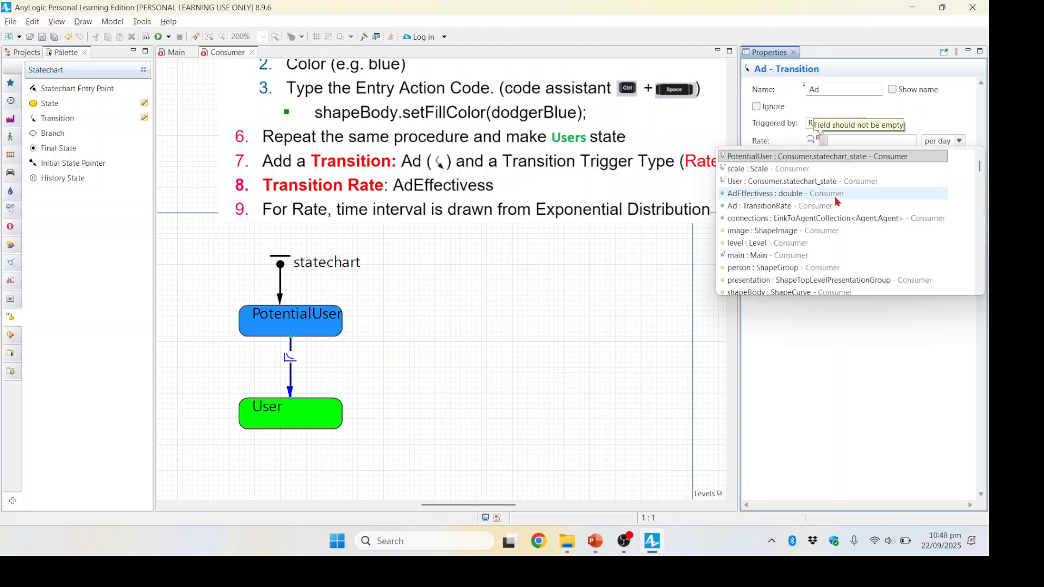
pyautogui.write('afe')
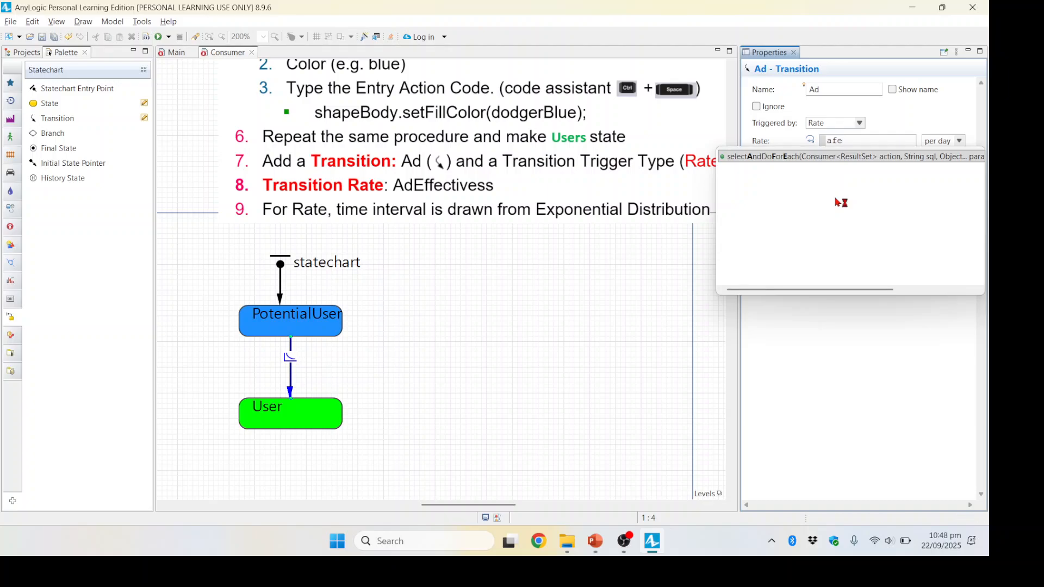
pyautogui.press('BackSpace')
pyautogui.press('BackSpace')
pyautogui.write('de')
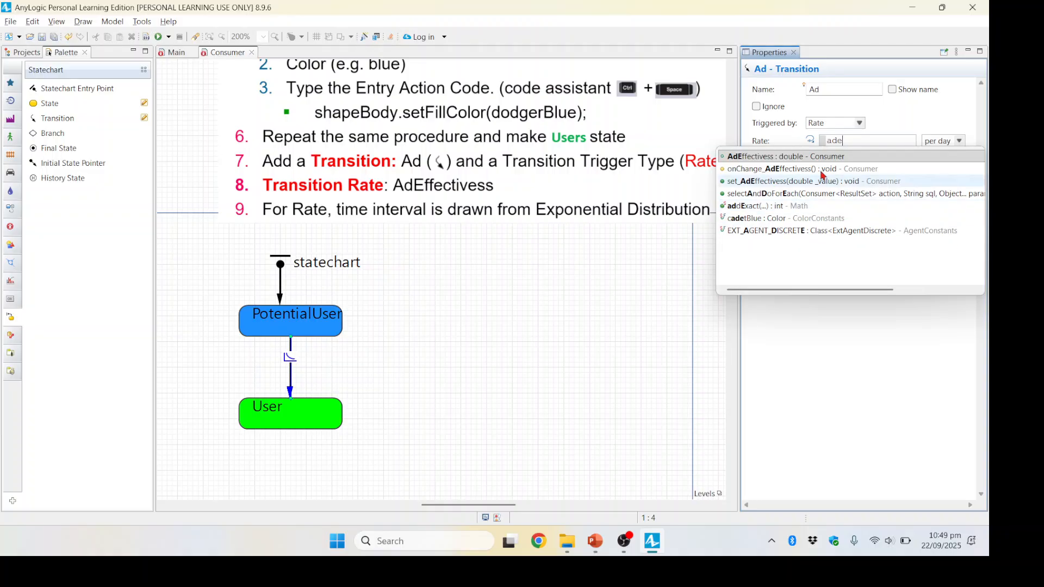
pyautogui.doubleClick(788, 155)
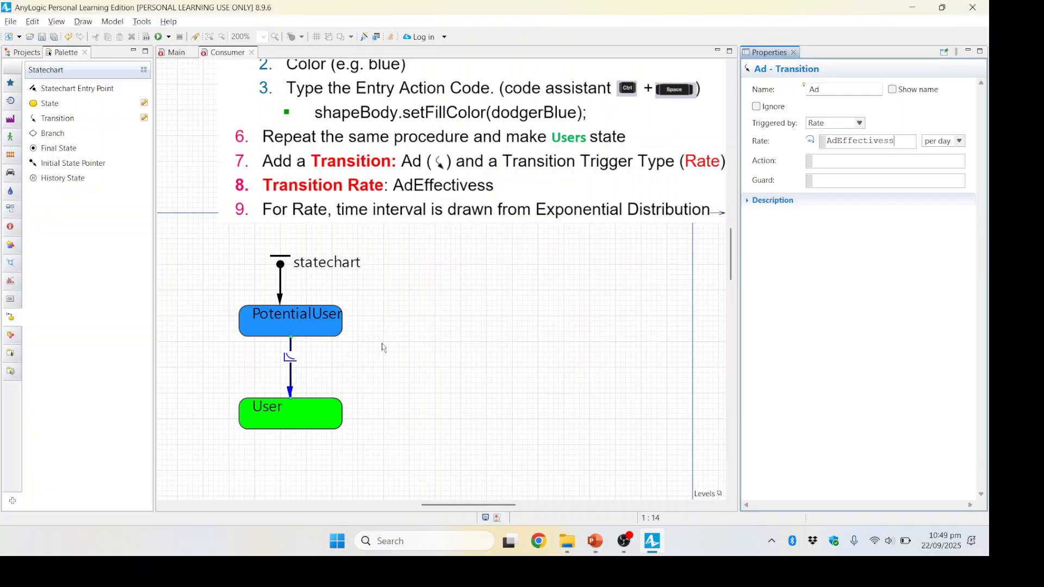
# Step: Build the MarketPhase2 model to check it for errors and save it
pyautogui.moveTo(443, 503); pyautogui.dragTo(482, 507)
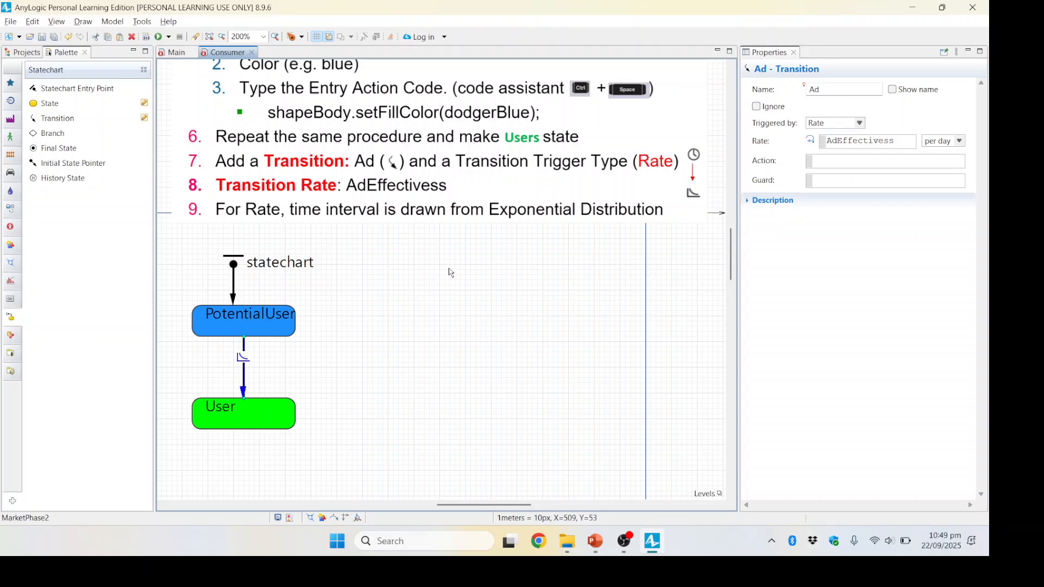
pyautogui.click(145, 36)
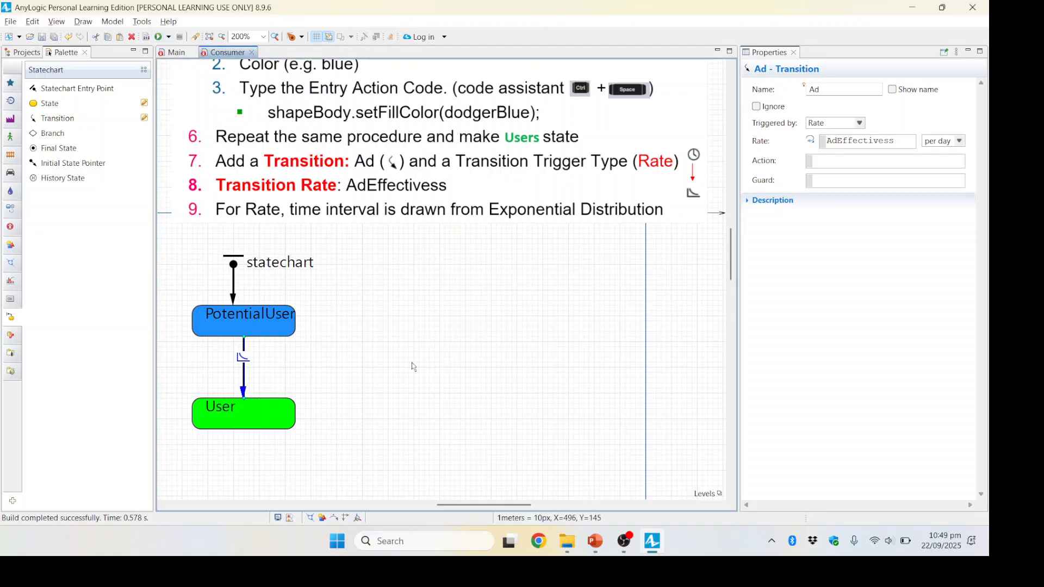
pyautogui.click(34, 52)
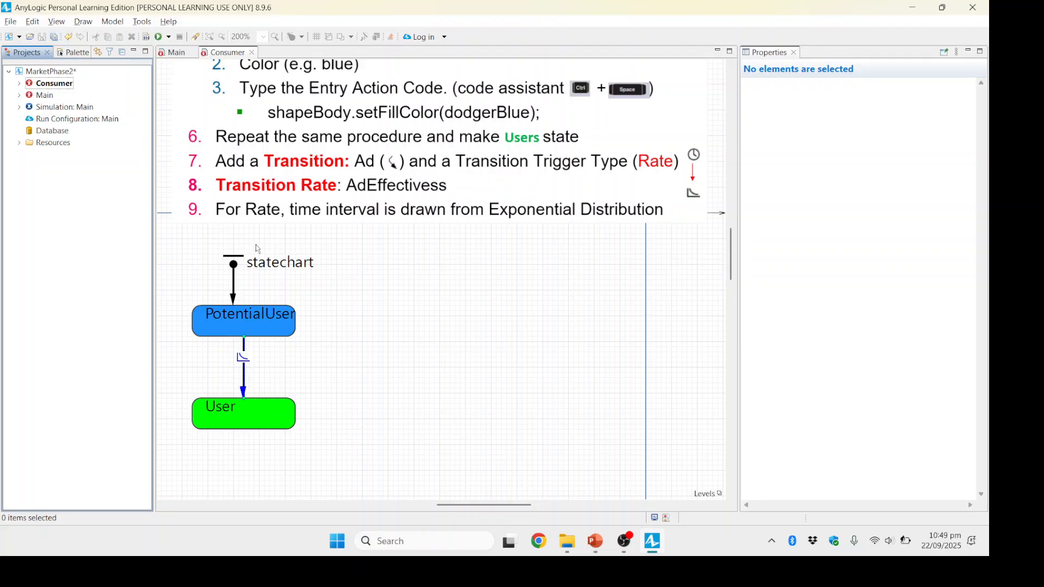
pyautogui.click(321, 204)
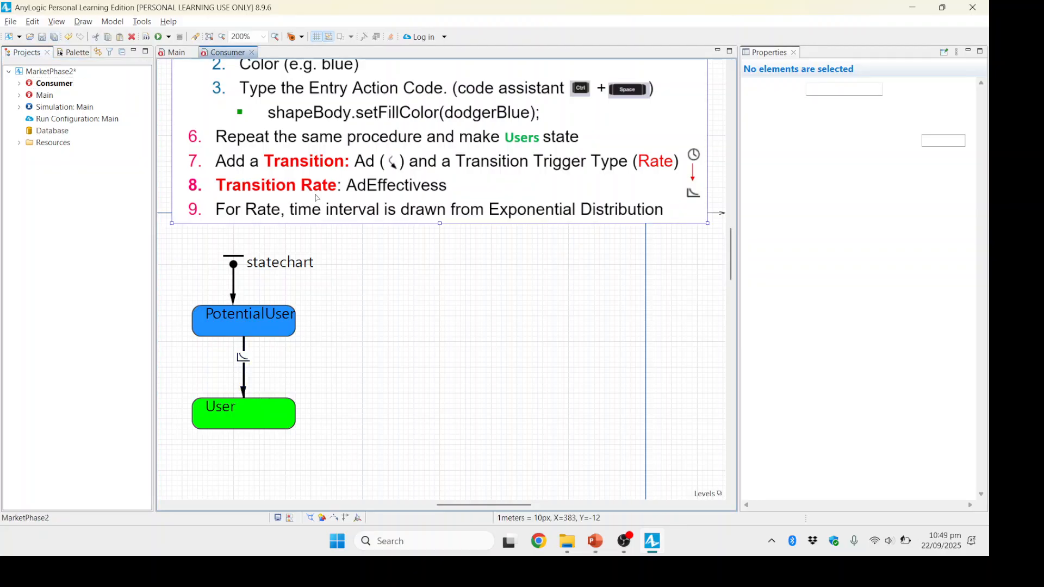
pyautogui.click(61, 234)
pyautogui.click(177, 55)
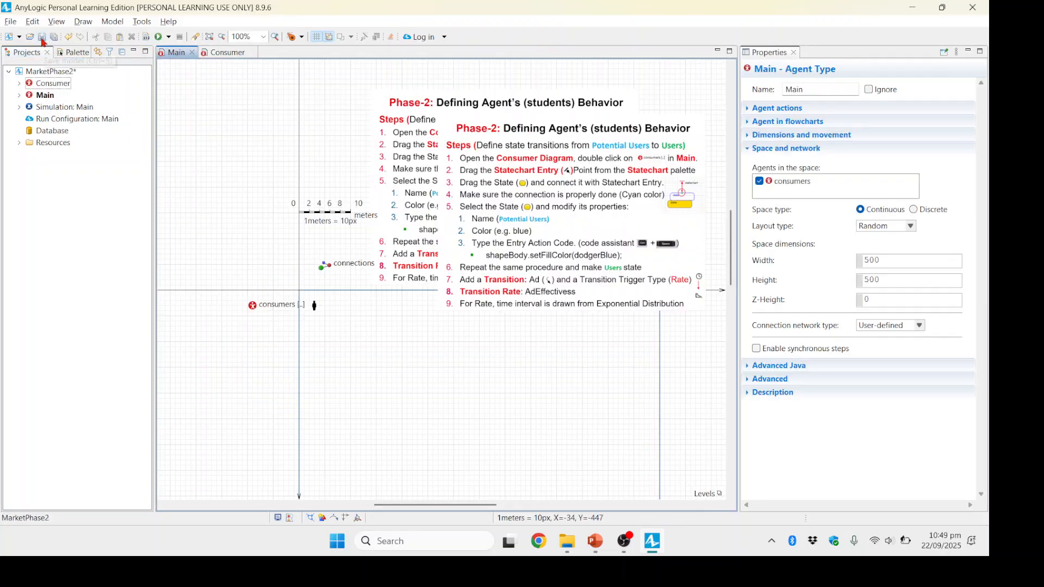
pyautogui.click(42, 39)
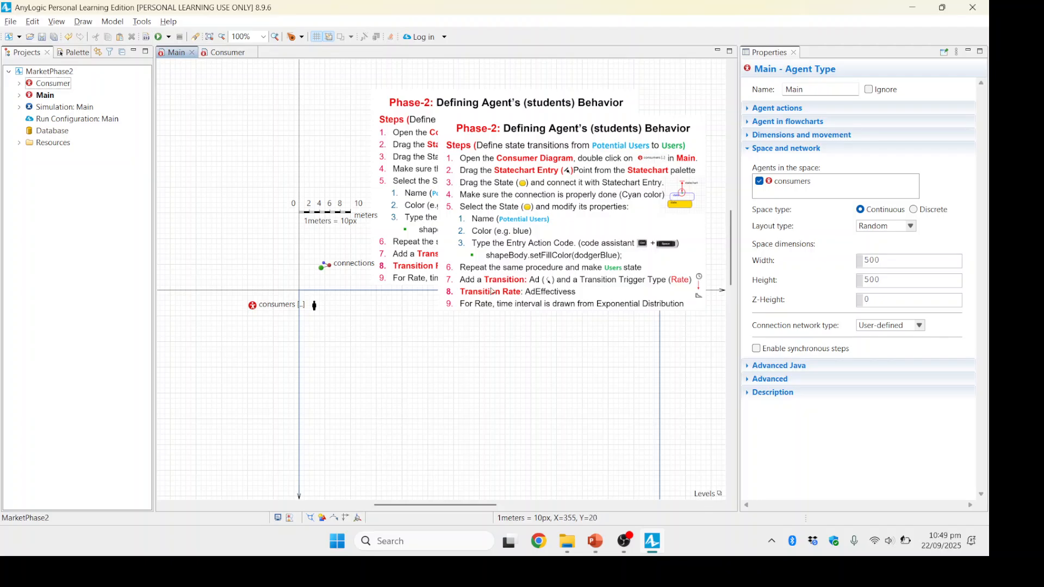
# Step: Delete the Phase-2 instructions image from the Consumer agent's diagram
pyautogui.click(537, 253)
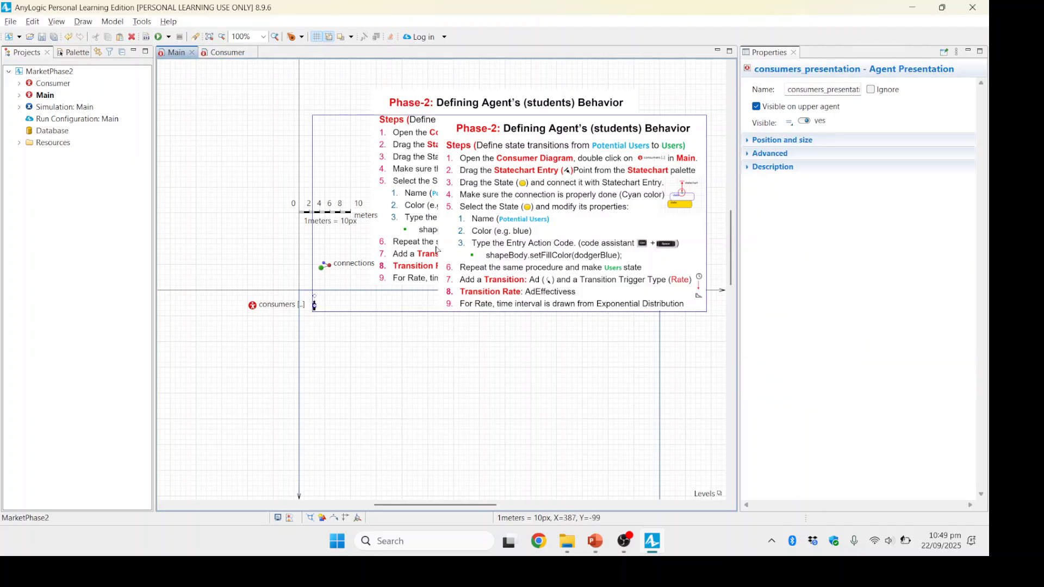
pyautogui.click(223, 54)
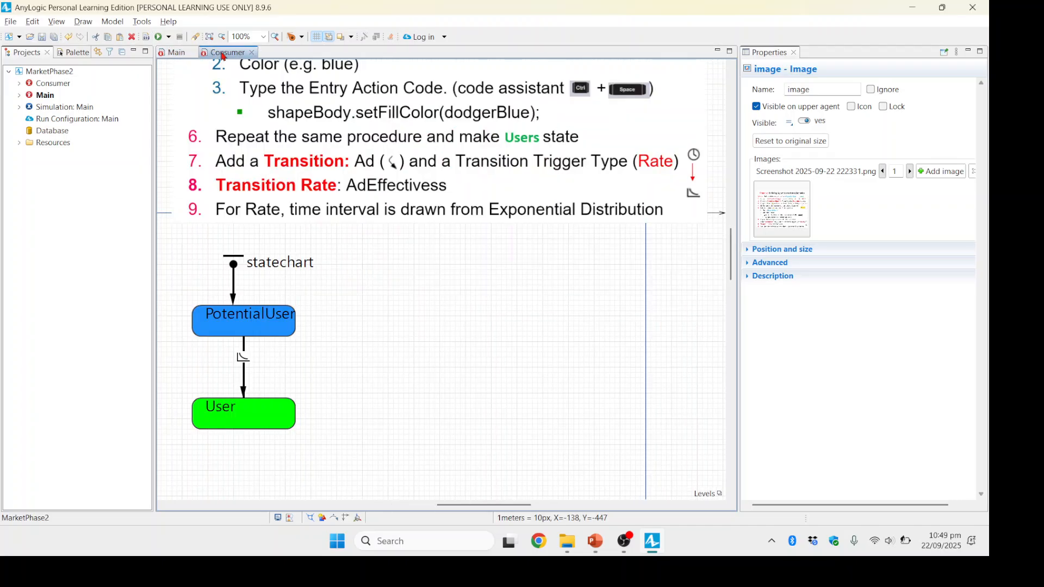
pyautogui.click(365, 162)
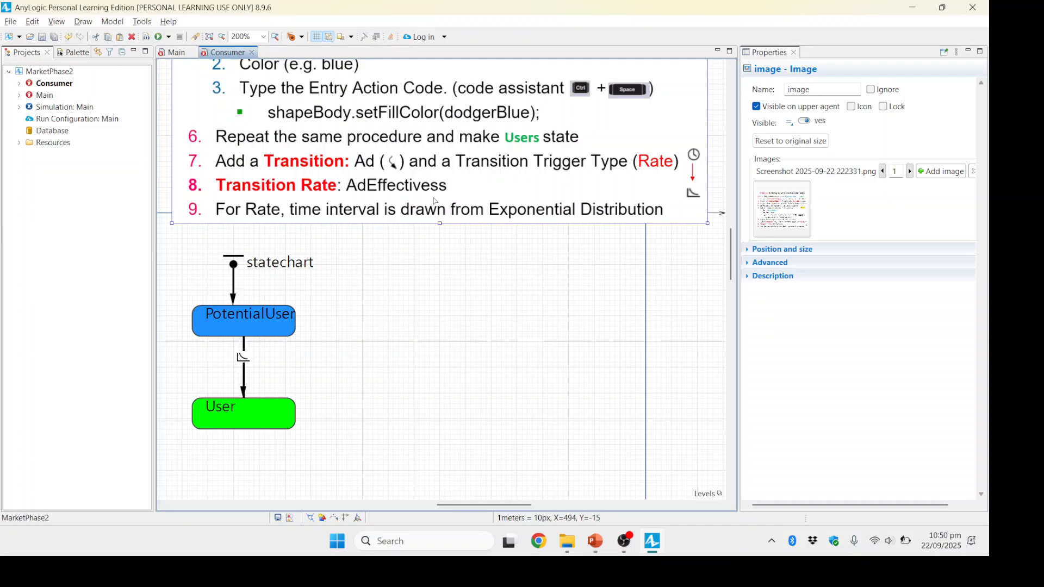
pyautogui.press('Delete')
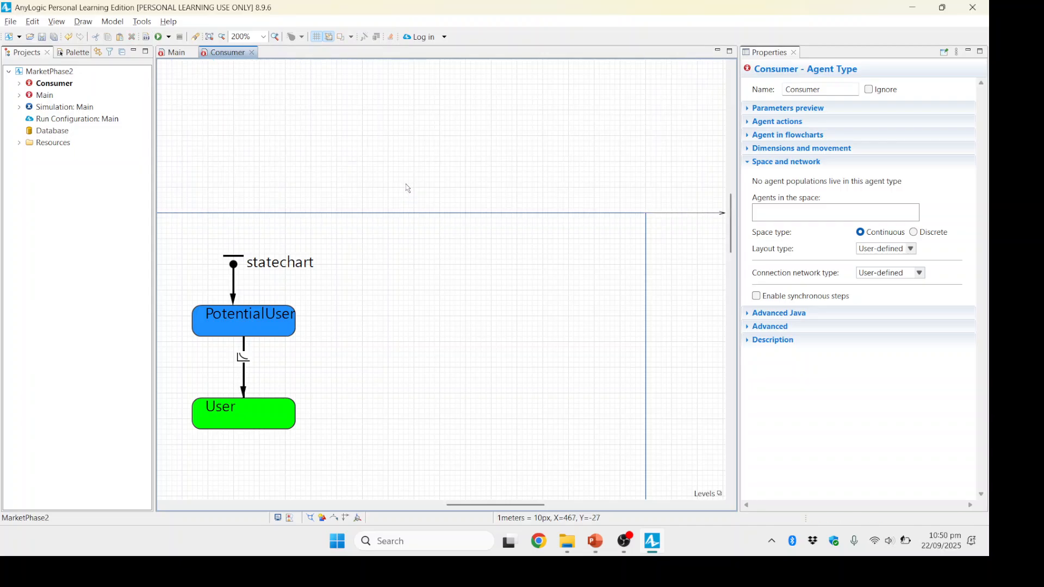
# Step: Run the MarketPhase2 simulation in a maximized window and switch it to run as fast as possible in virtual time mode
pyautogui.click(175, 53)
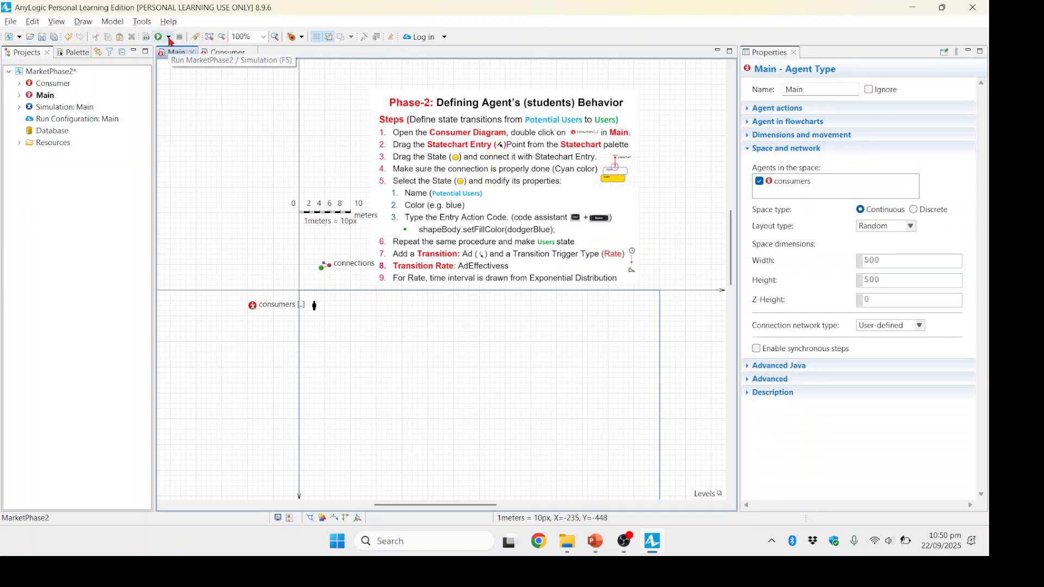
pyautogui.click(169, 39)
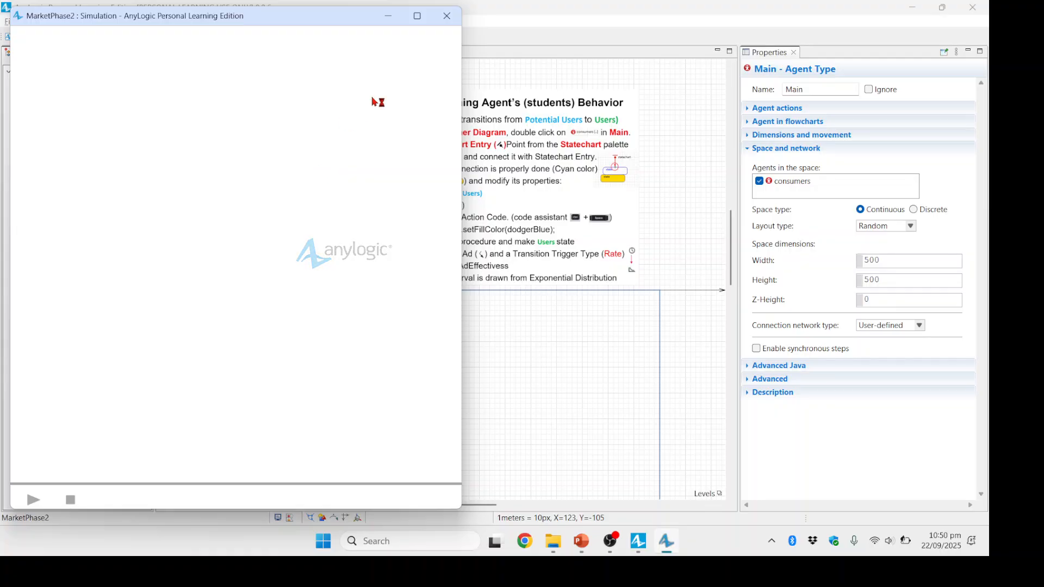
pyautogui.moveTo(337, 24); pyautogui.dragTo(499, 42)
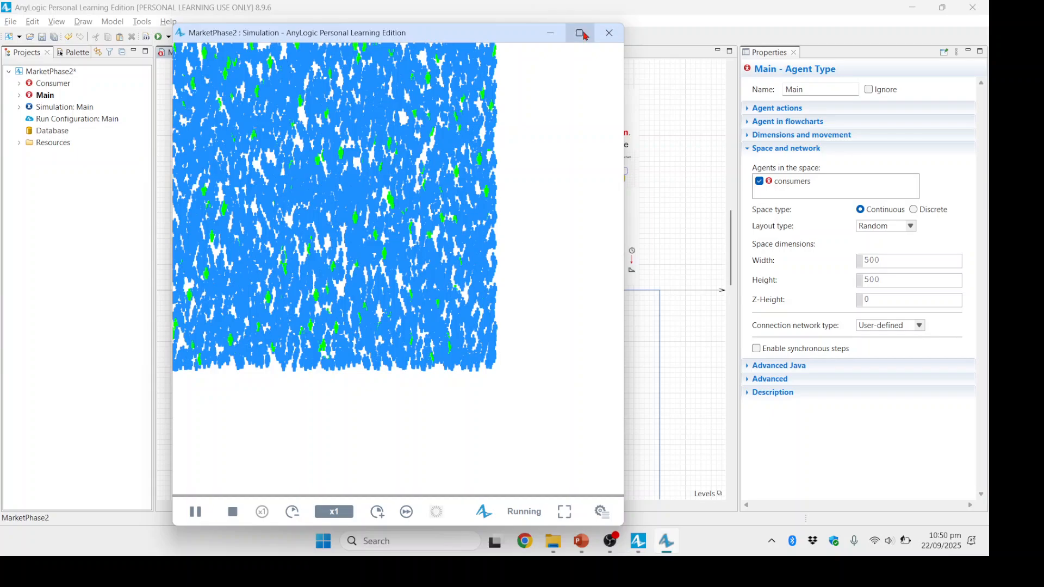
pyautogui.click(579, 33)
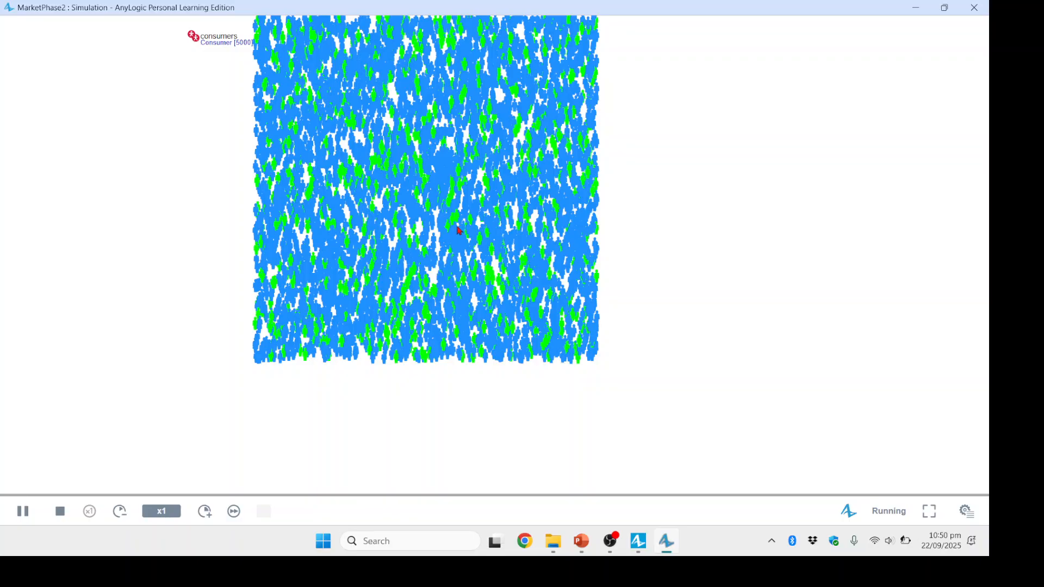
pyautogui.click(234, 514)
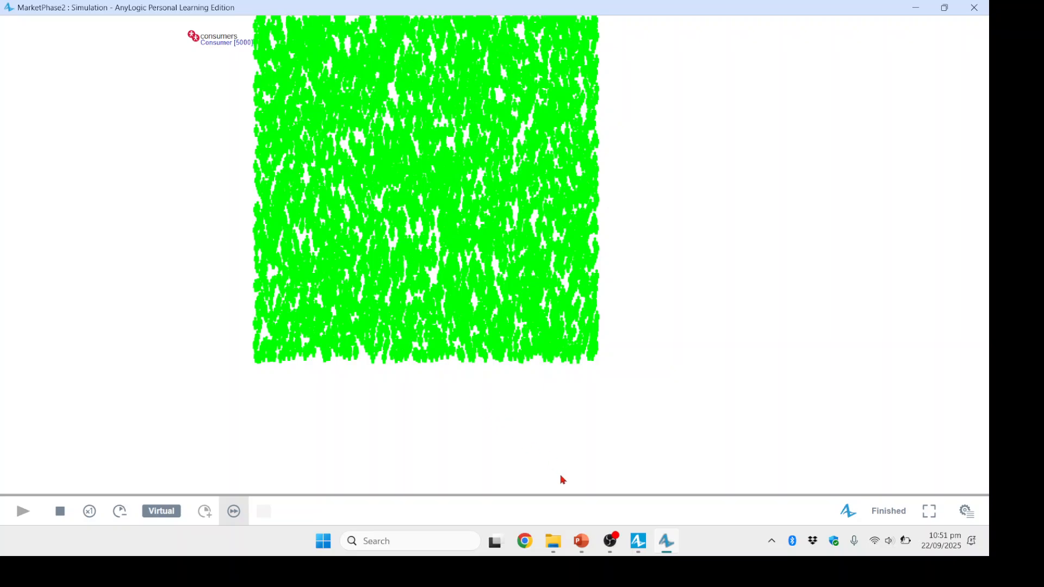
pyautogui.moveTo(583, 549)
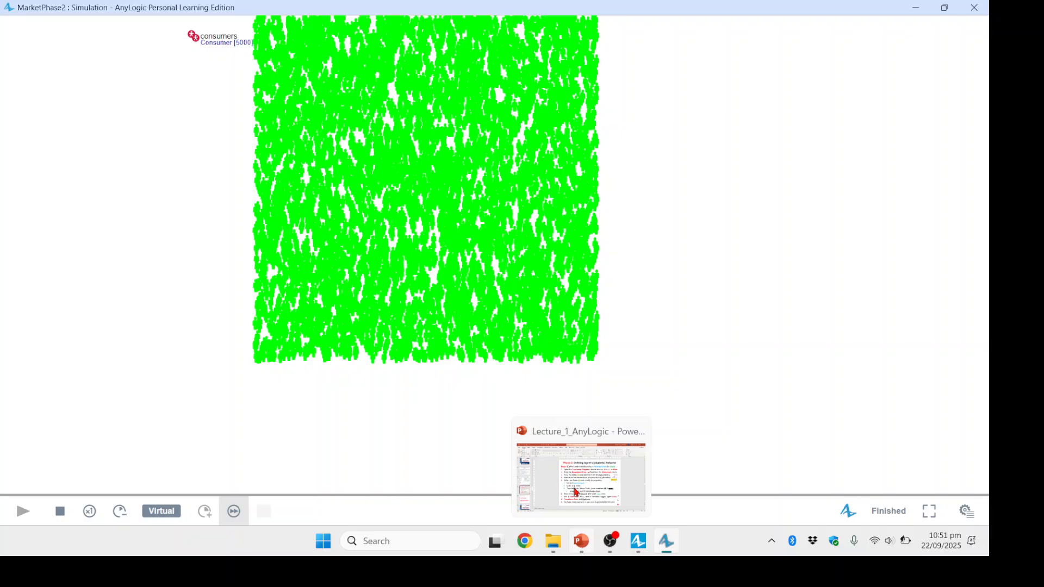